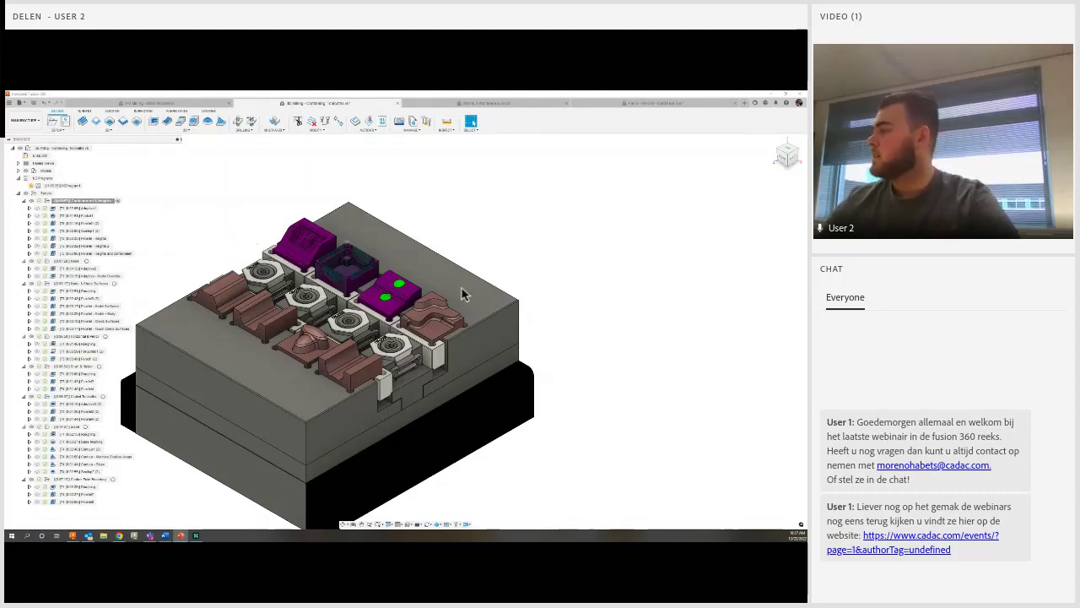
scroll(412, 290, "down", 1)
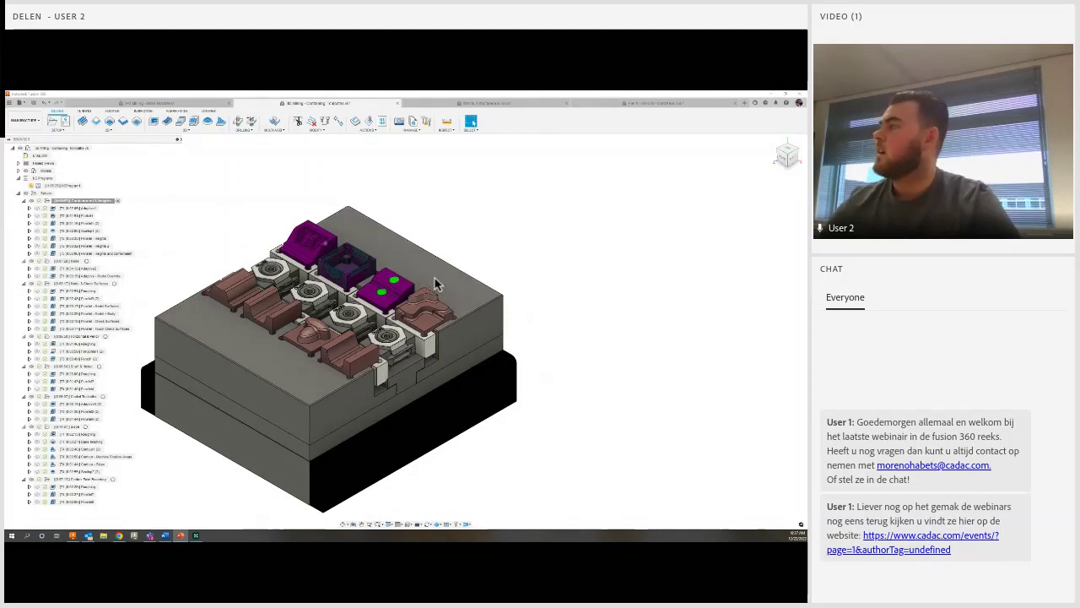
scroll(393, 321, "up", 3)
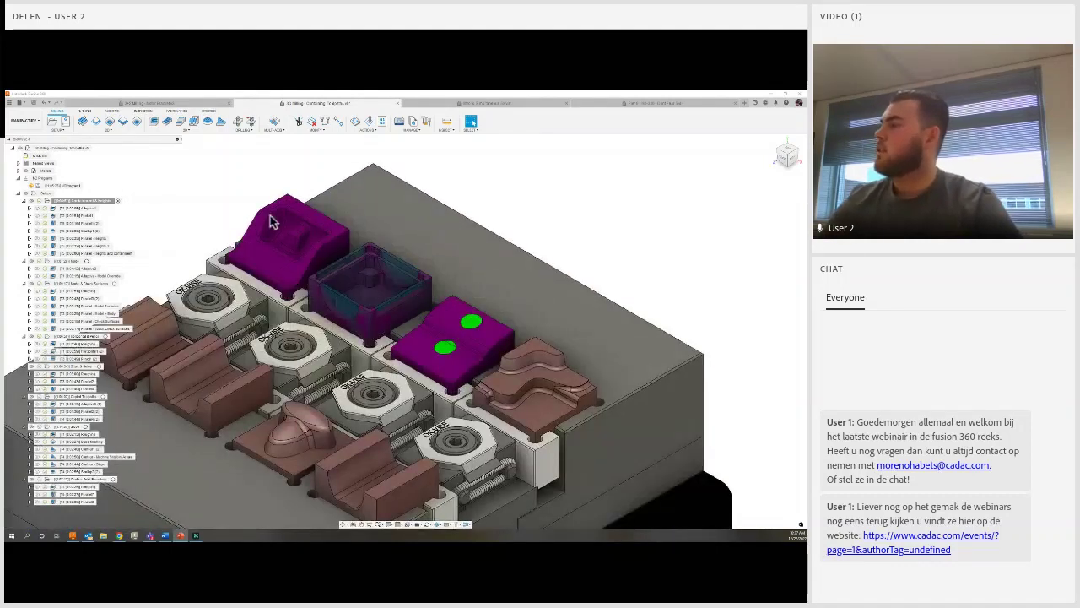
left_click(186, 128)
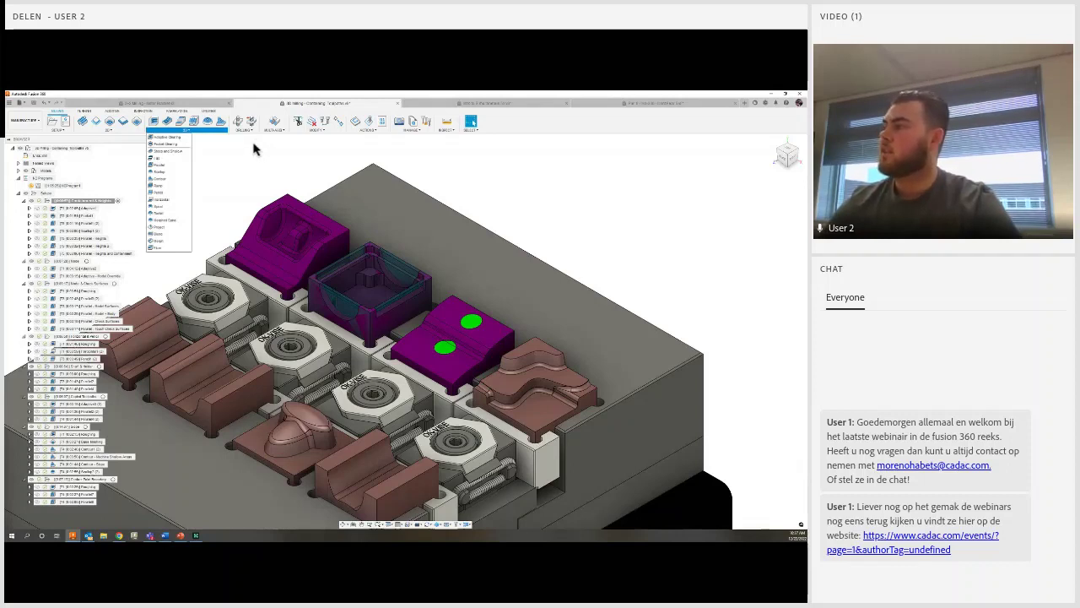
left_click(109, 128)
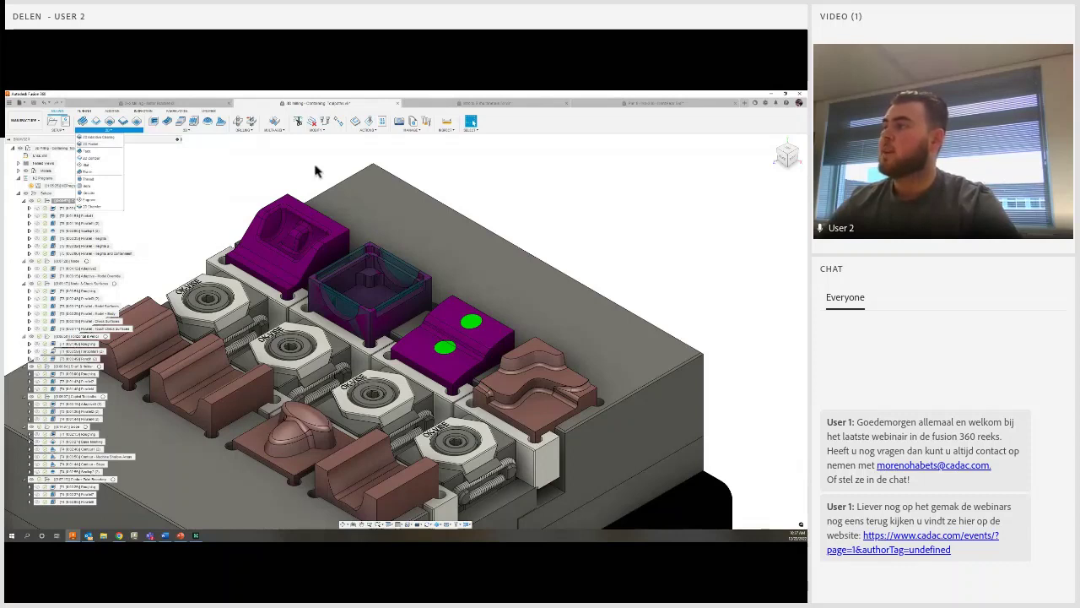
left_click(250, 172)
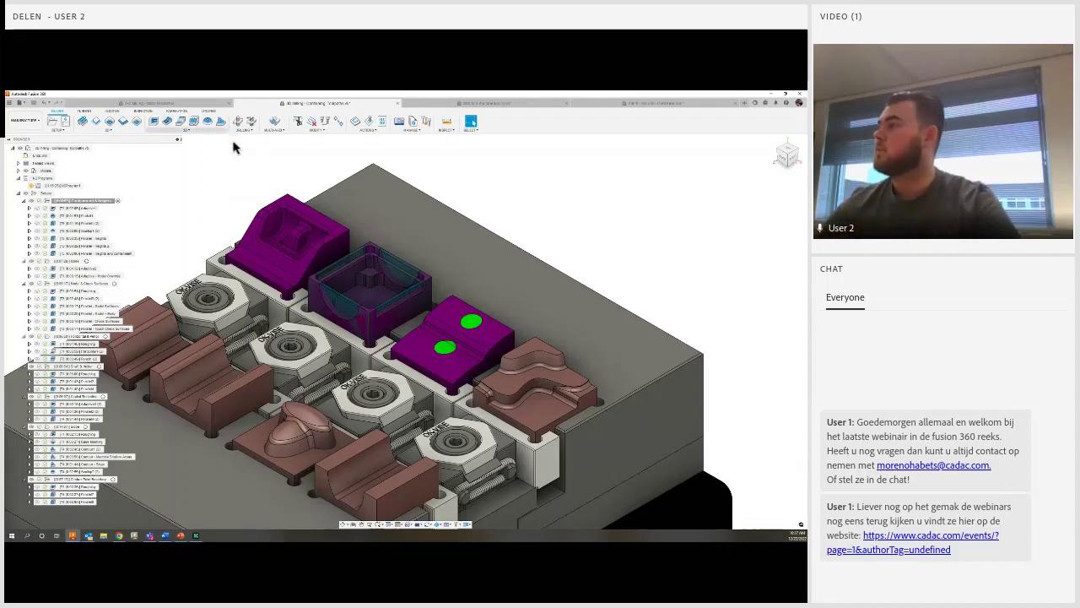
left_click(186, 130)
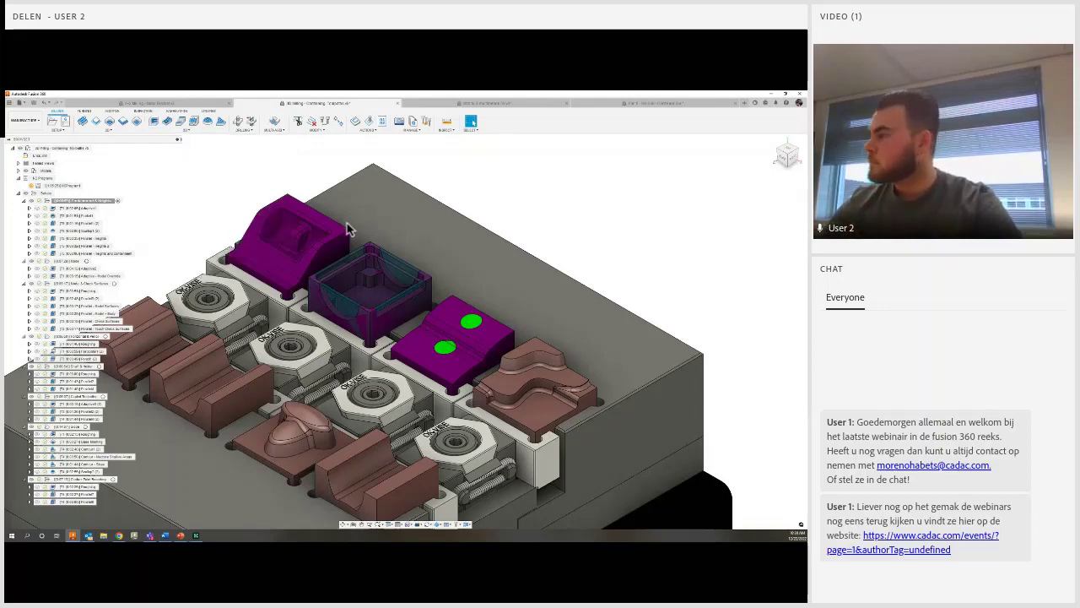
- Select the first Adaptive roughing operation and simulate its toolpath on the fixture stock
scroll(343, 242, "up", 2)
scroll(326, 244, "up", 3)
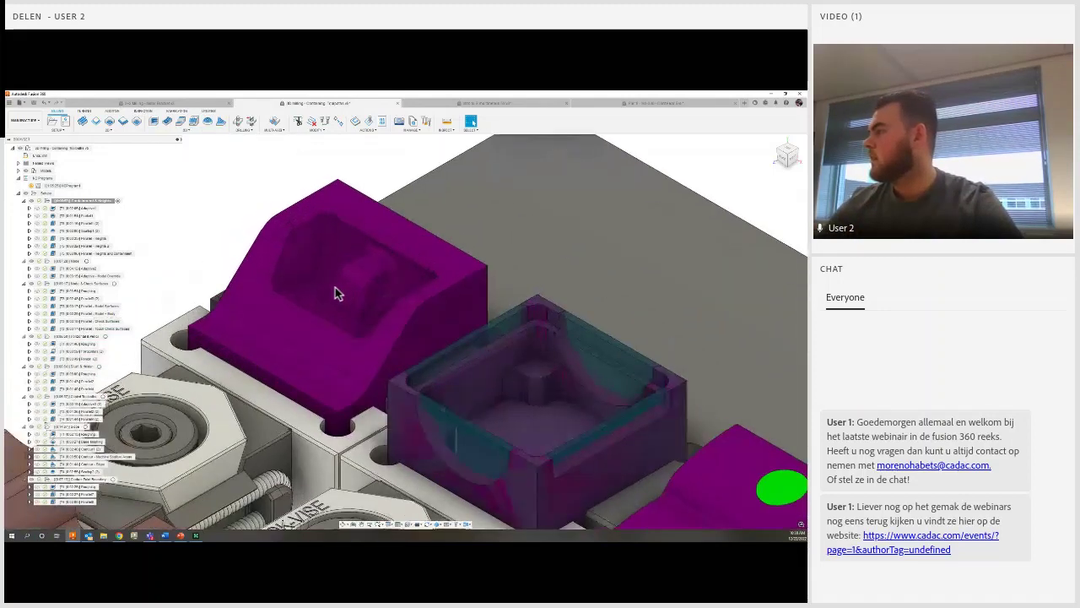
scroll(335, 287, "up", 2)
left_click(81, 208)
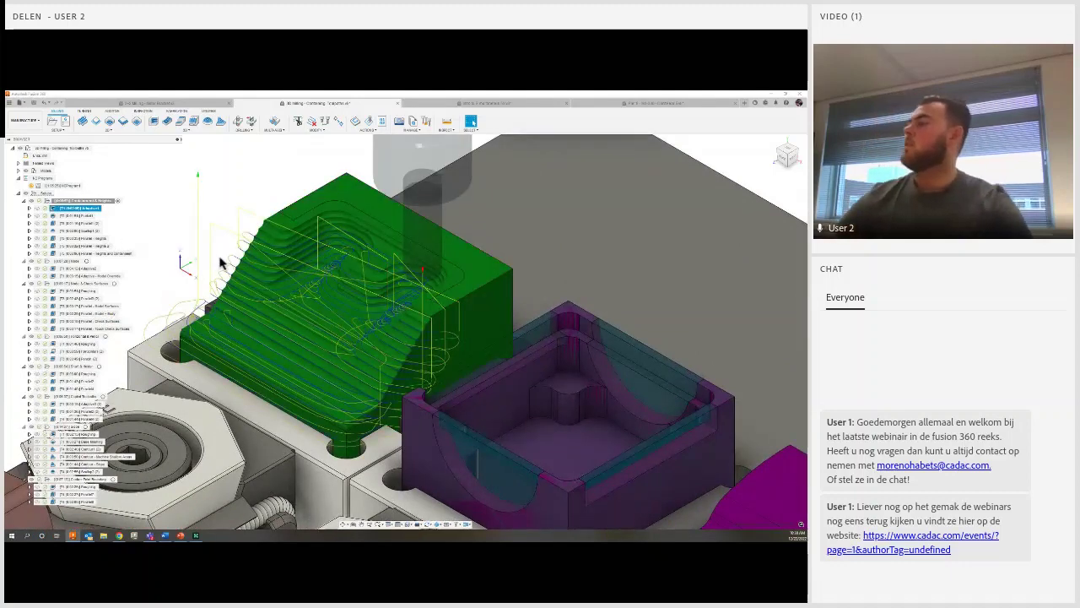
key("Escape")
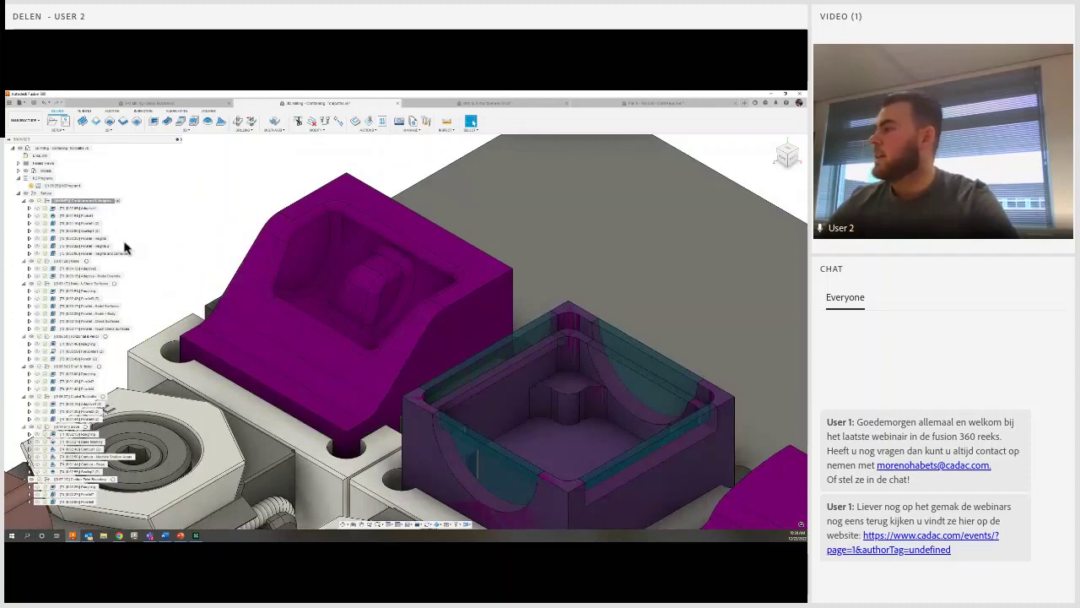
left_click(80, 207)
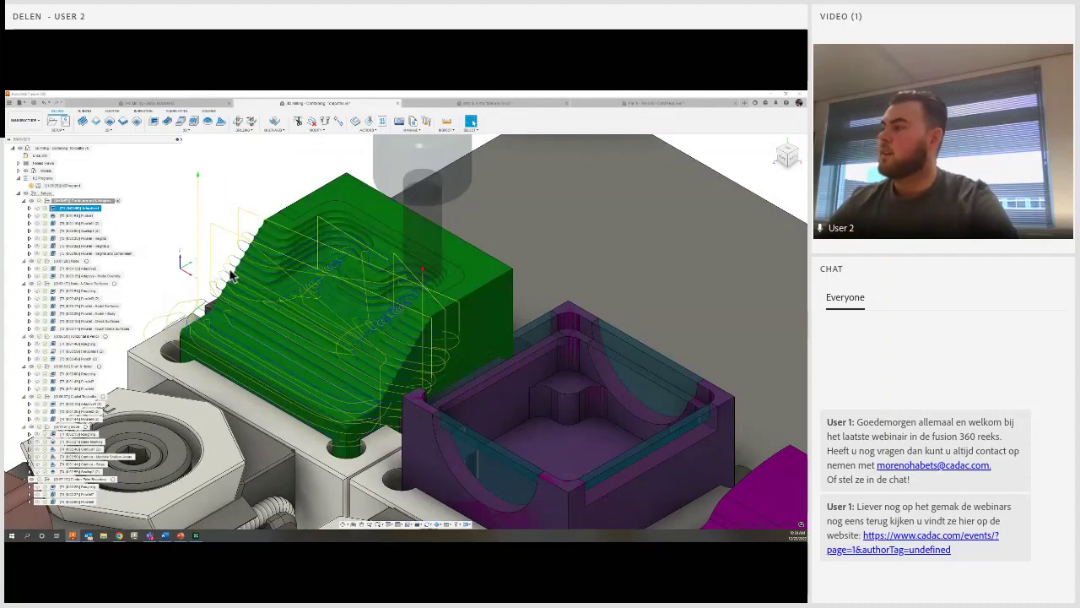
left_click(369, 120)
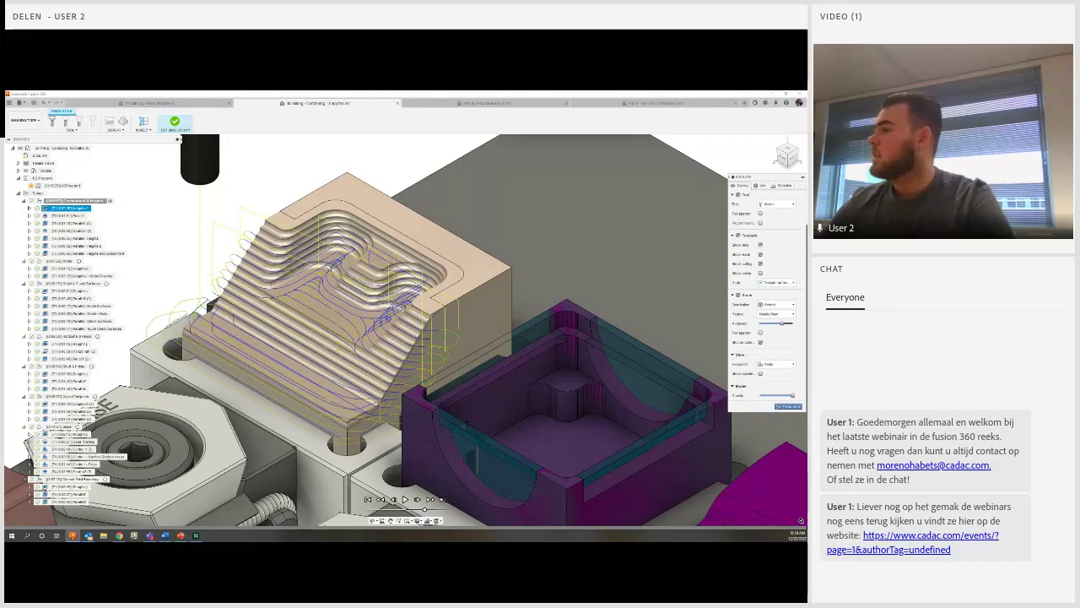
- Leave the first simulation, simulate and pause the second operation, then show the 3D strategies list
left_click(787, 406)
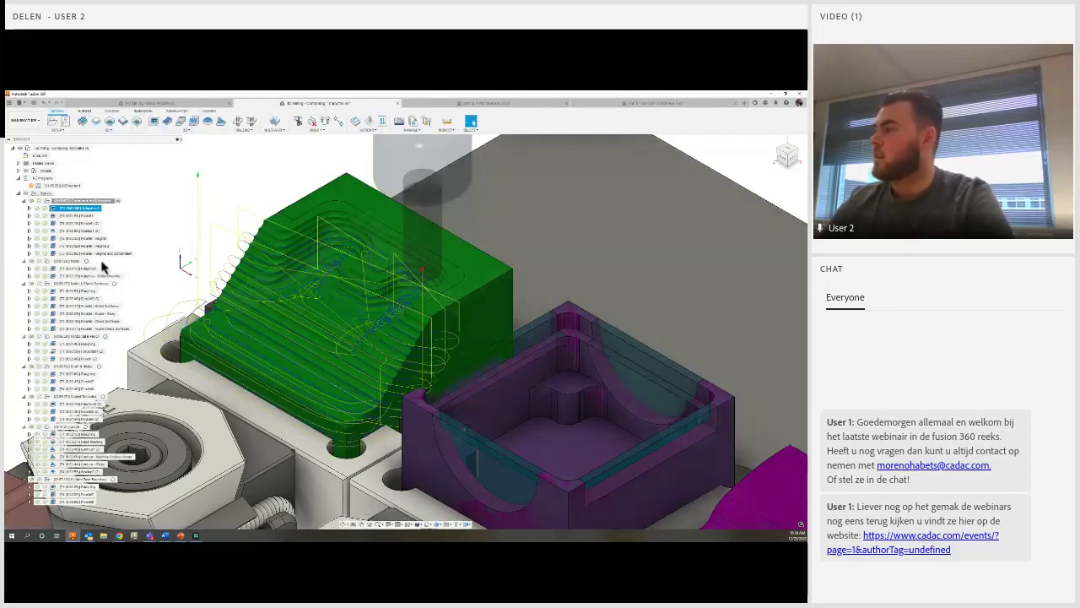
left_click(75, 216)
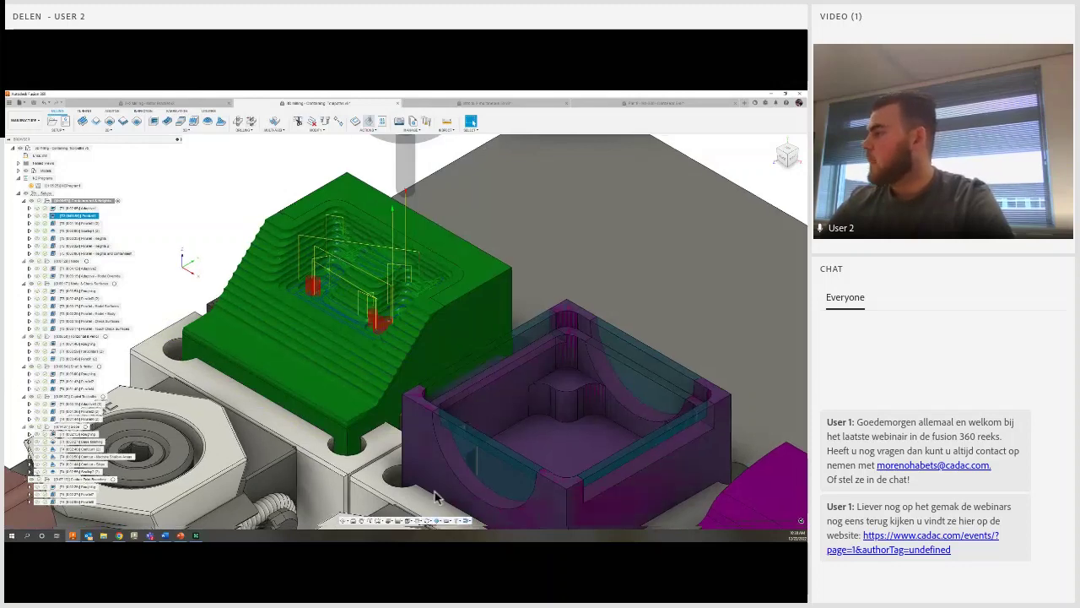
left_click(369, 120)
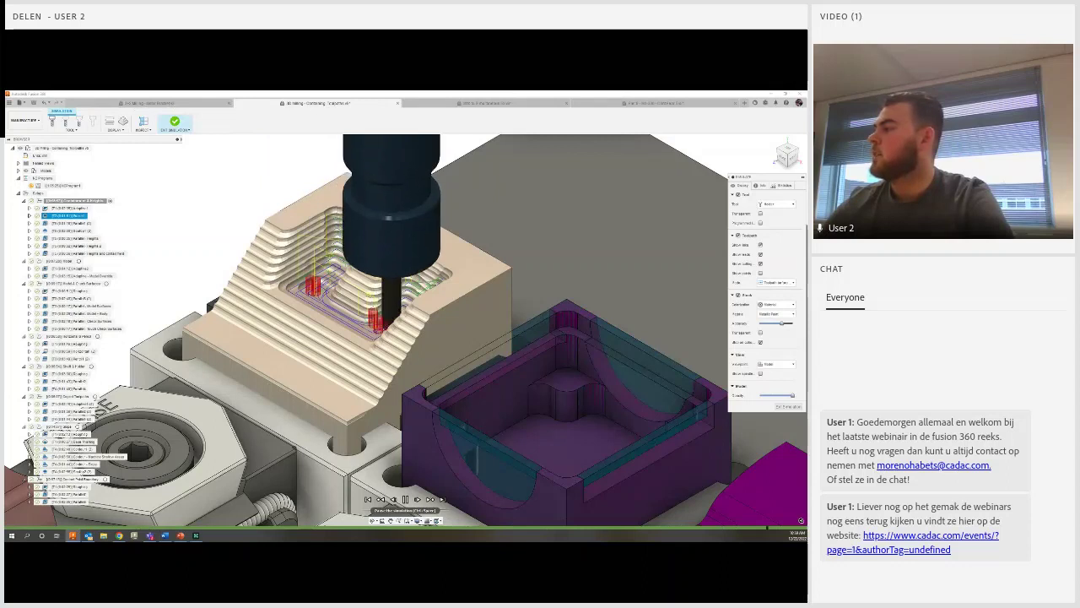
left_click(405, 499)
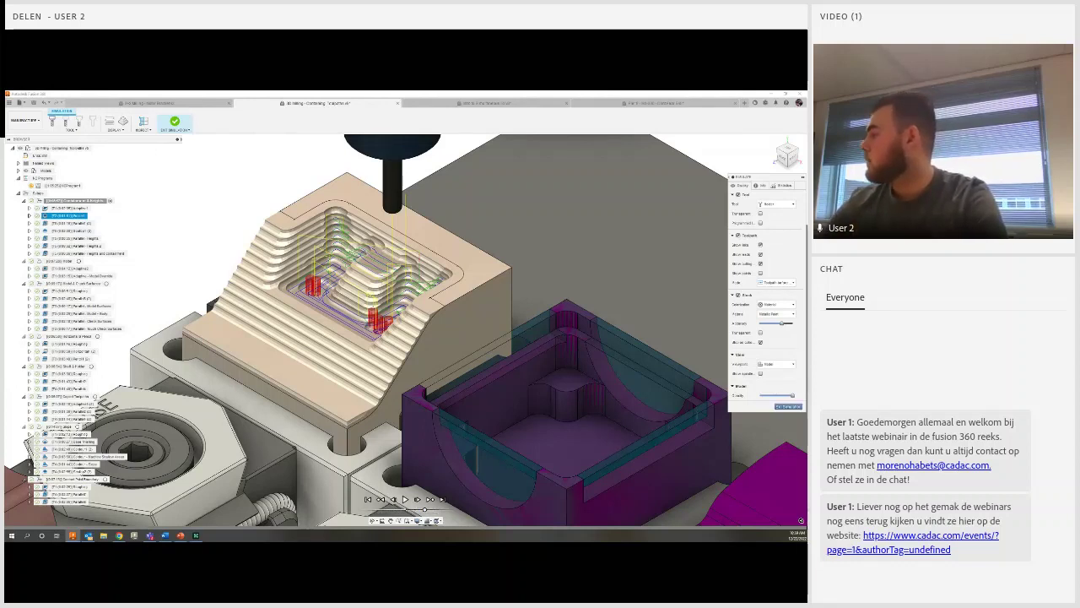
left_click(788, 406)
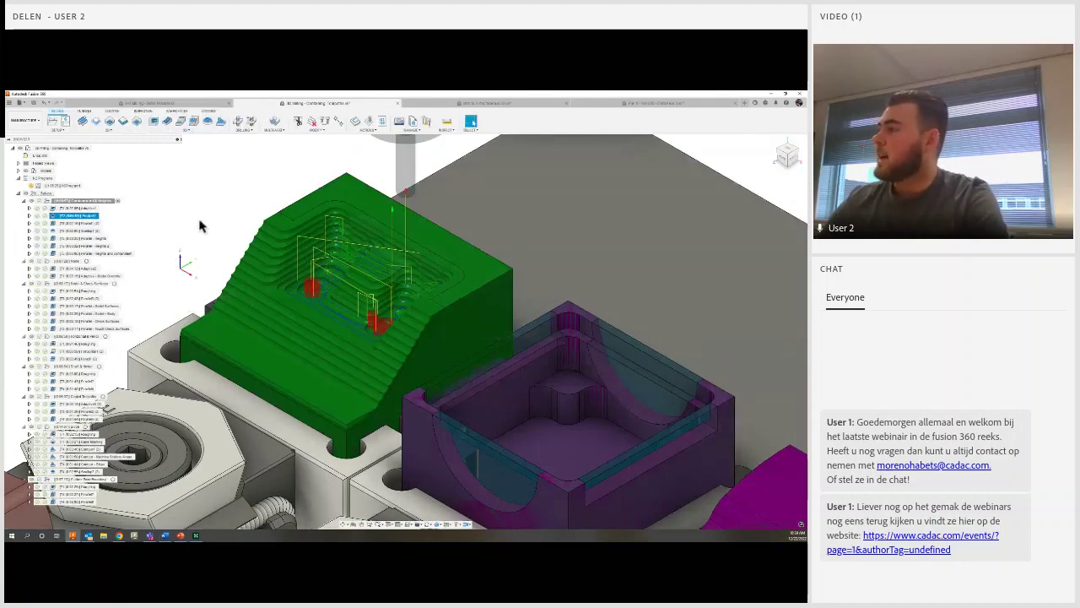
left_click(186, 129)
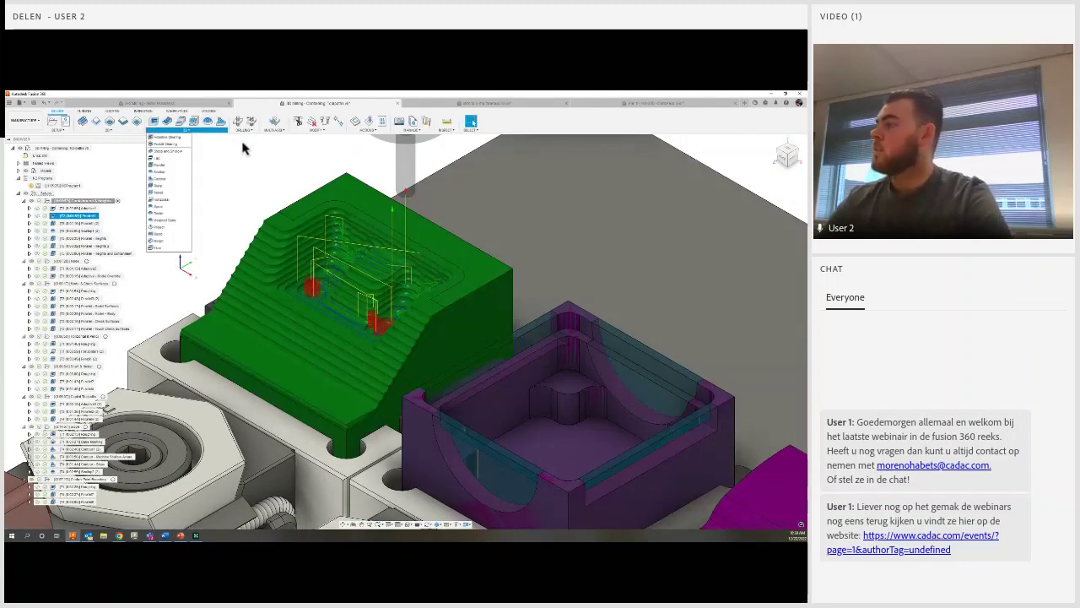
mouse_move(159, 164)
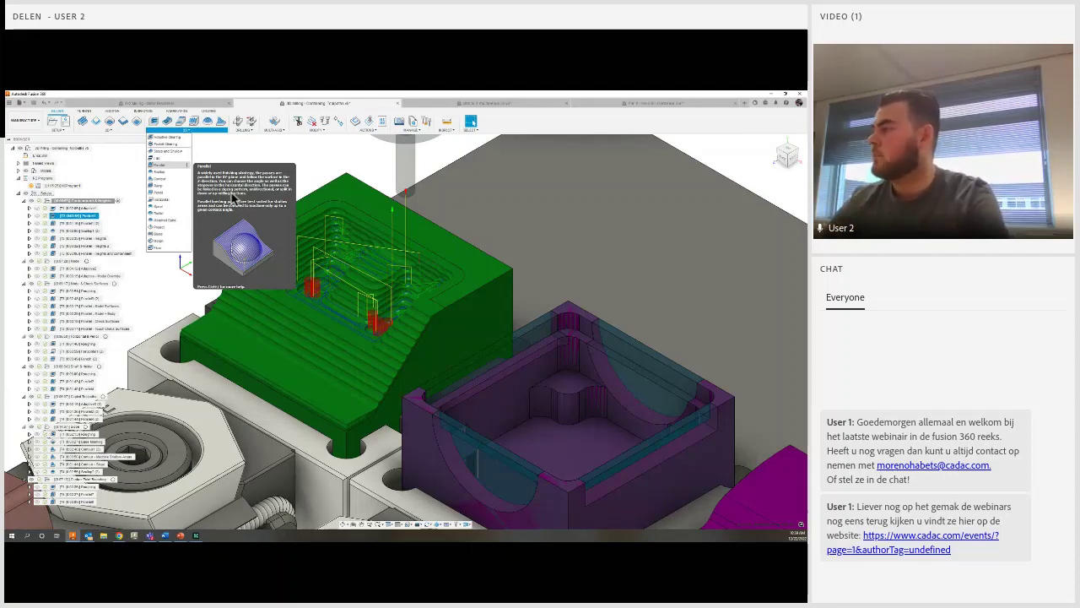
- Show the third operation's dense finishing toolpath from above and in home view, then play its simulation
left_click(265, 197)
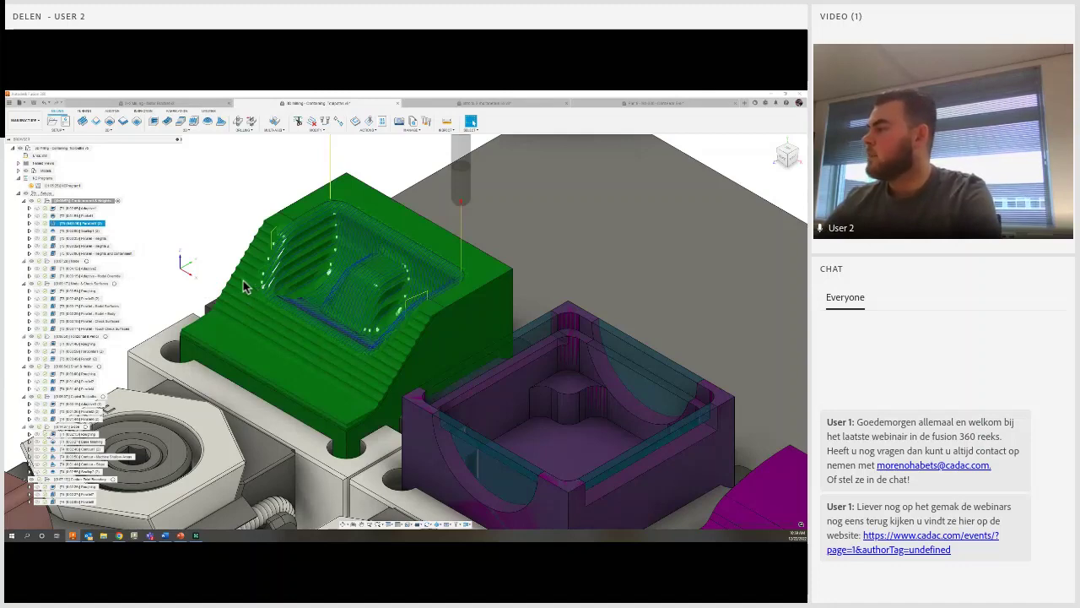
middle_click_drag(513, 308, 646, 285, "shift")
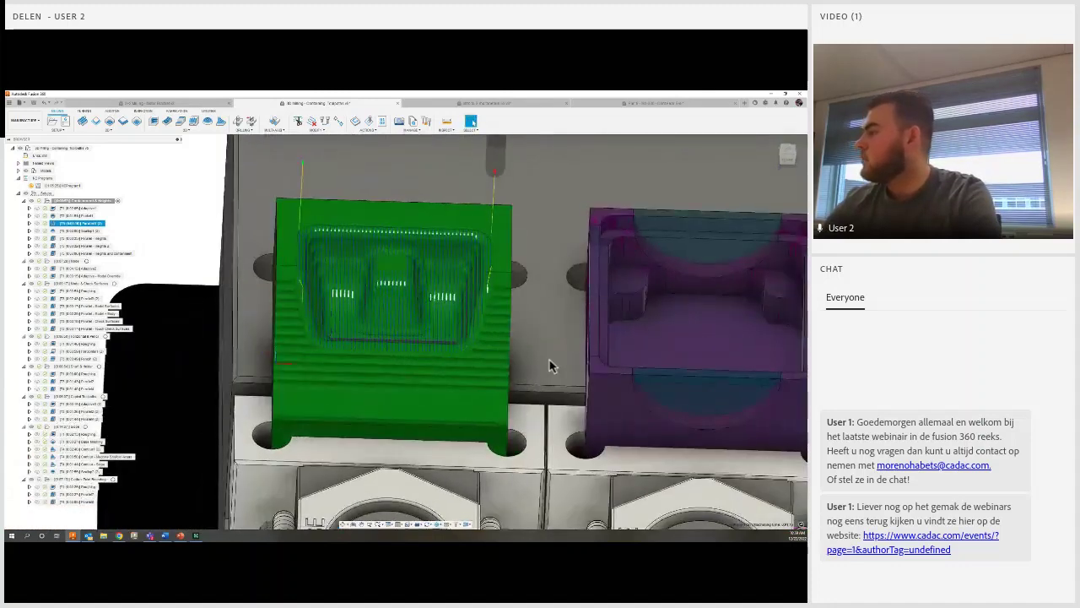
key("F6")
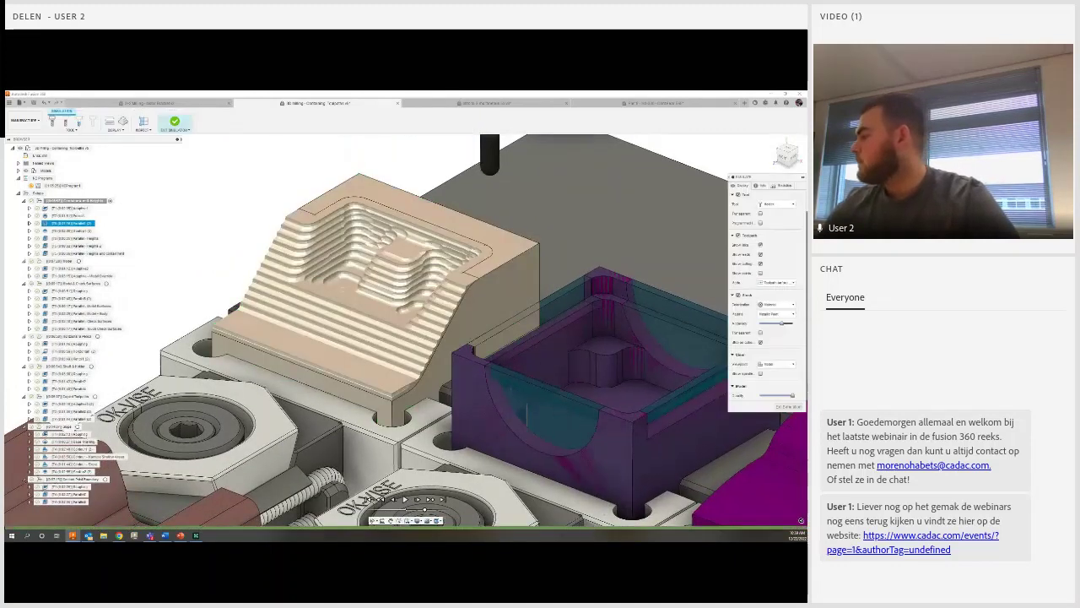
left_click(368, 499)
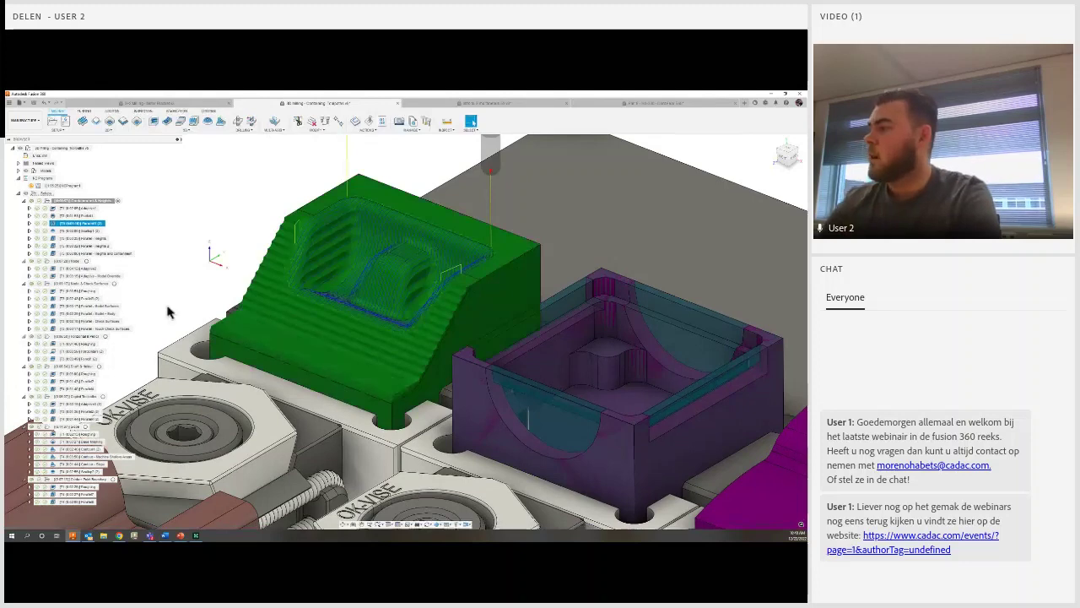
- Select the next finishing operation and zoom the view in close on the machined pocket
left_click(180, 129)
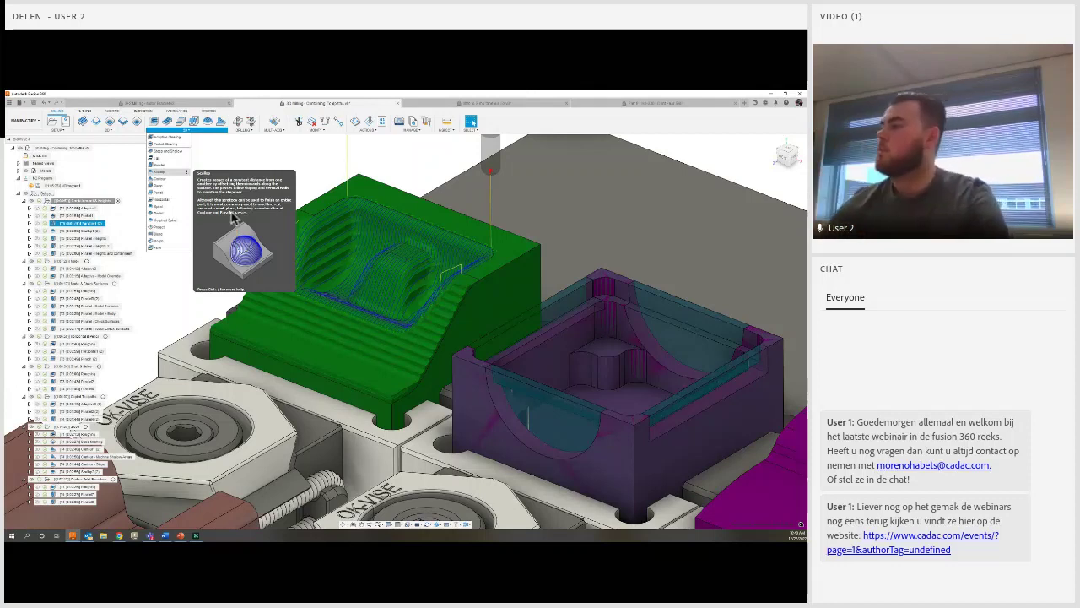
key("Down")
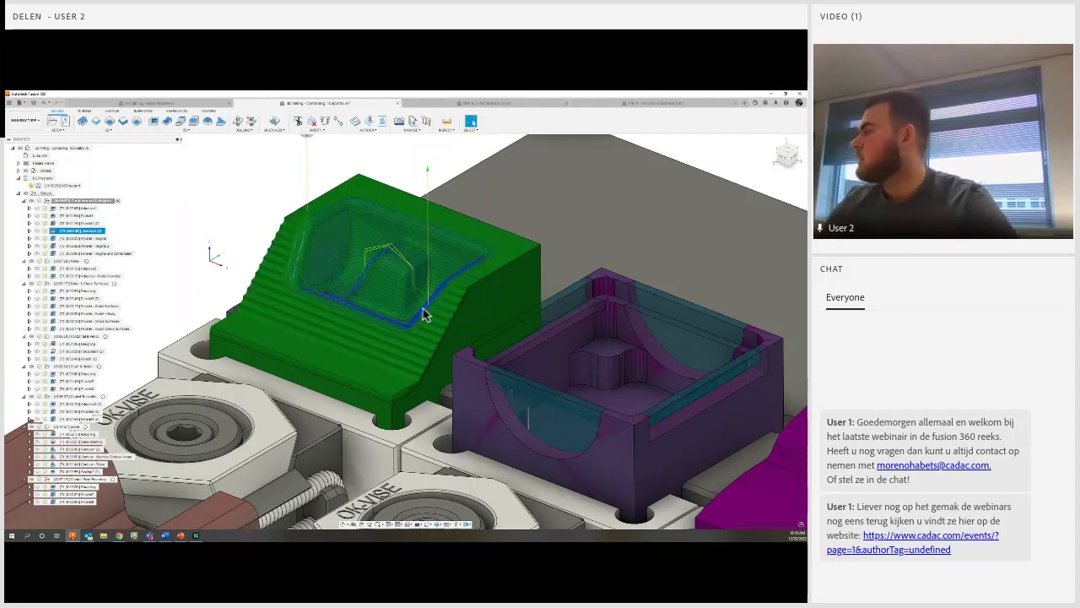
middle_click_drag(472, 339, 473, 367, "shift")
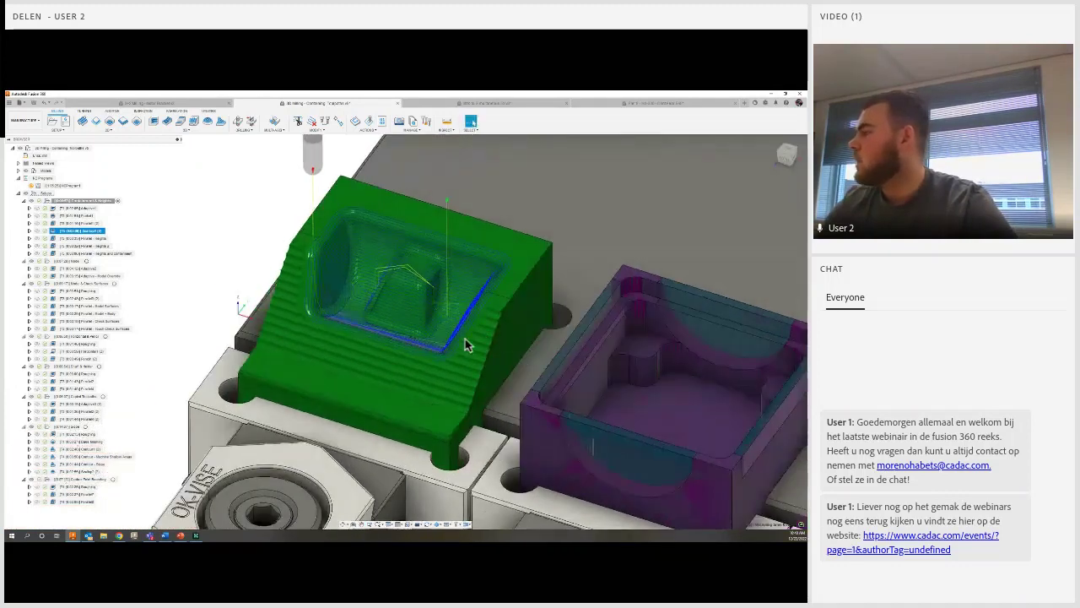
scroll(465, 344, "up", 3)
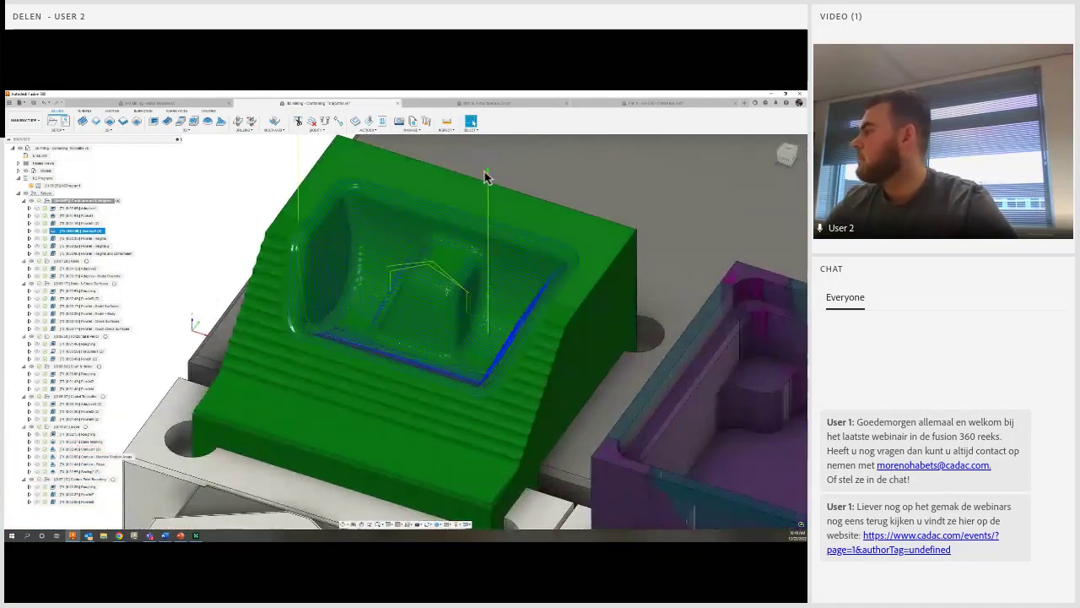
middle_click_drag(477, 240, 506, 435, "shift")
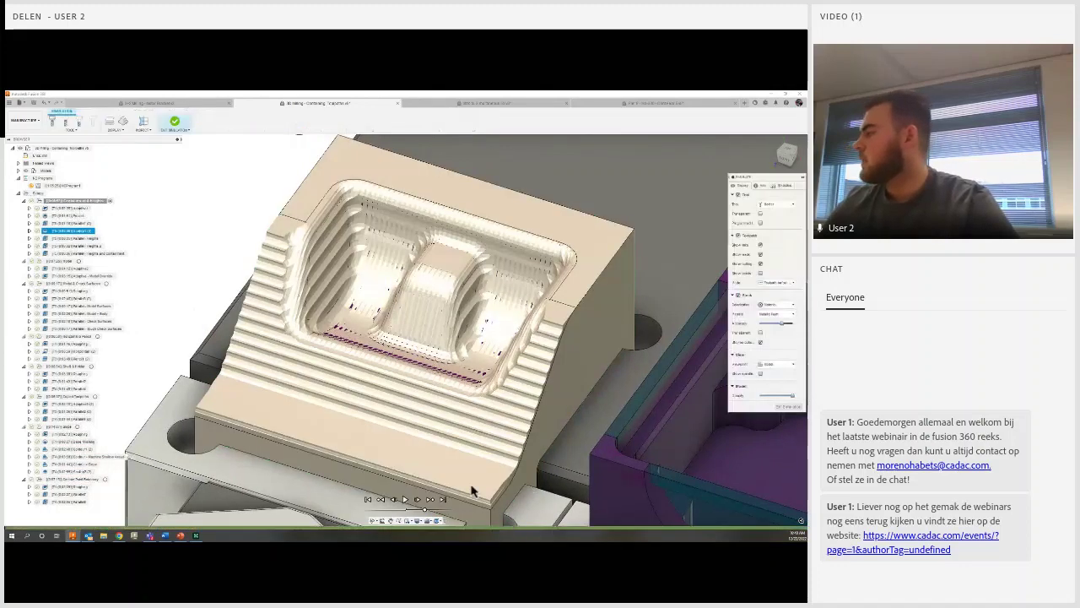
- Play the pocket-base finishing simulation up close, then exit back to the toolpaths
middle_click_drag(470, 482, 434, 445, "shift")
scroll(427, 434, "up", 5)
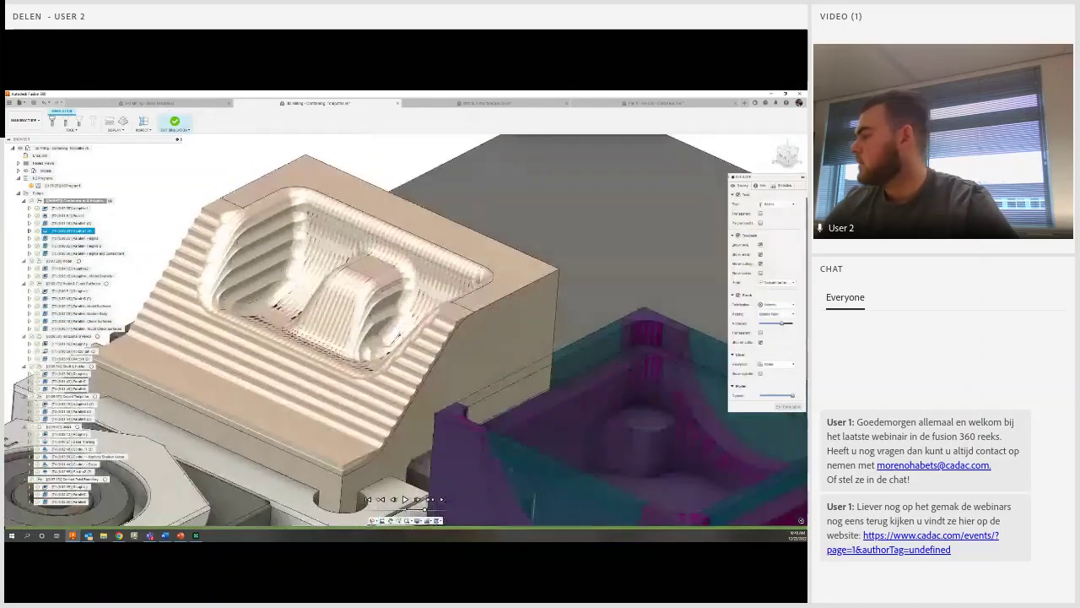
left_click(405, 499)
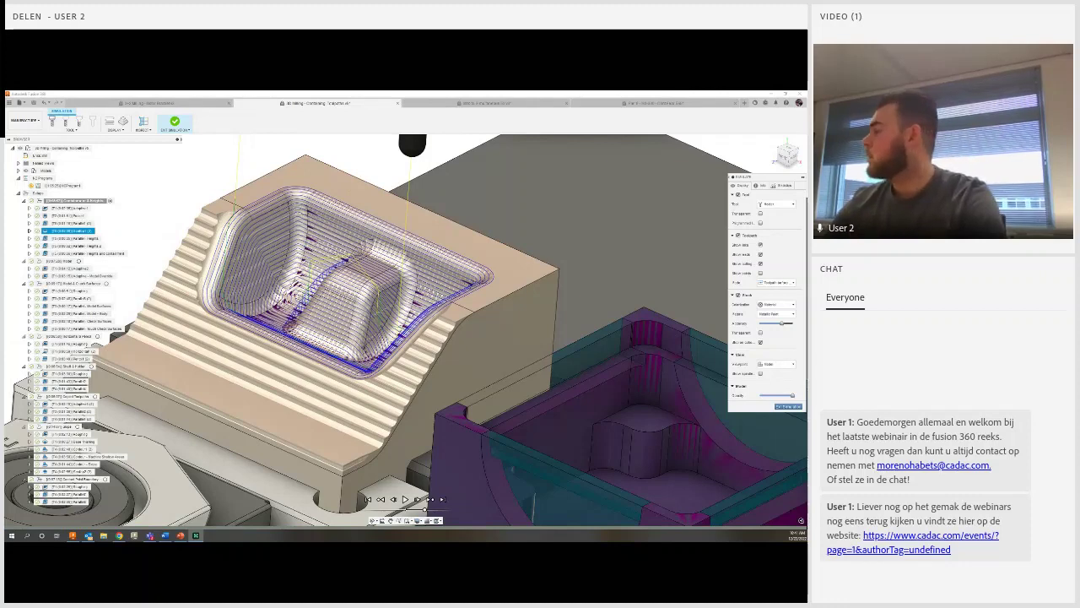
key("Escape")
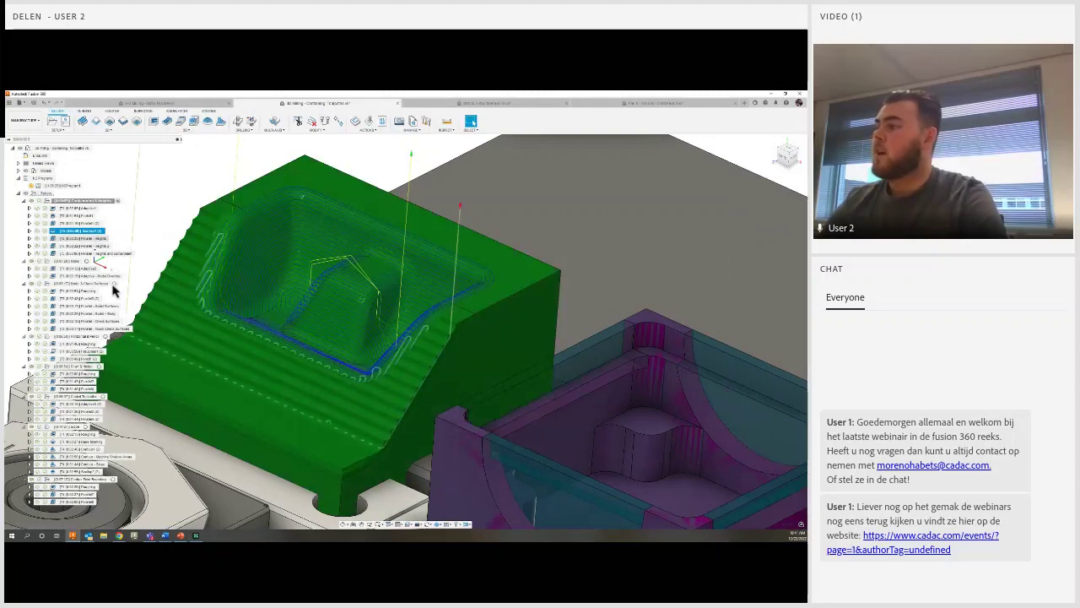
- Simulate the next finishing operation on the mold pocket, then close the simulation
key("Down")
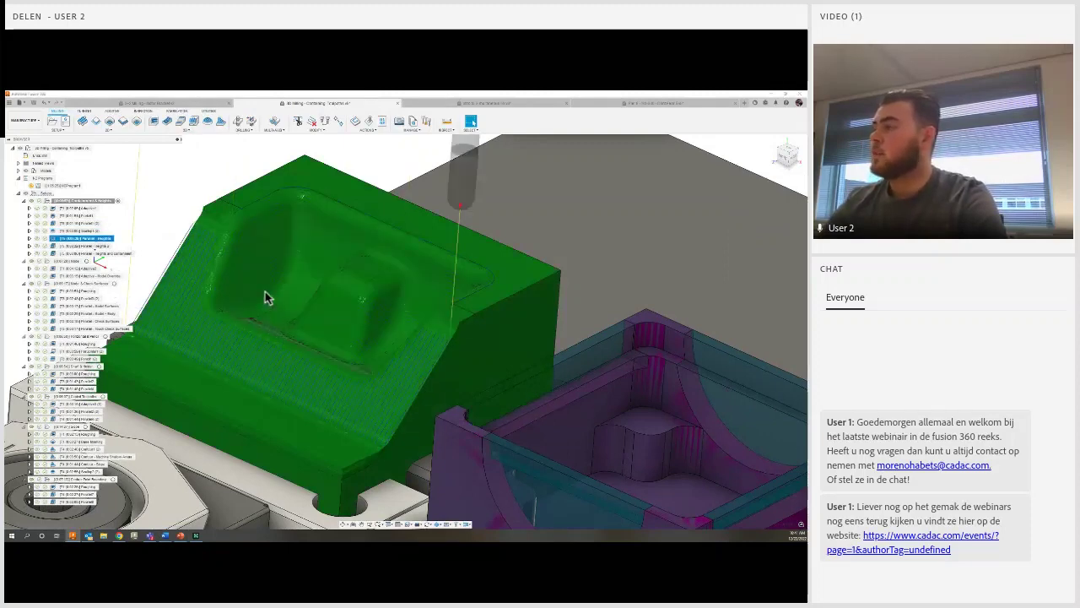
middle_click_drag(238, 366, 376, 167, "shift")
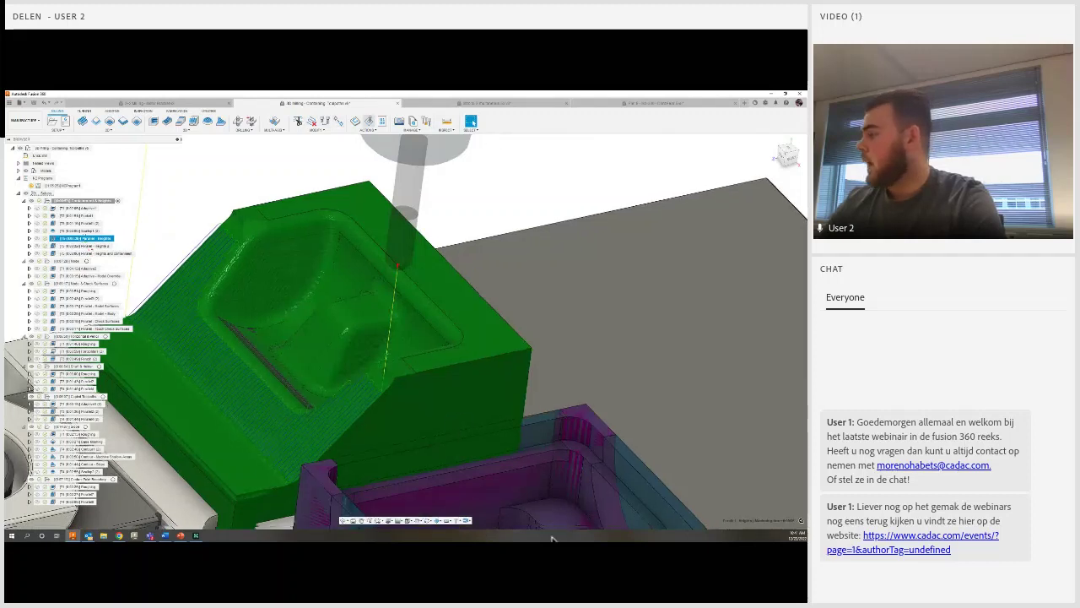
left_click(368, 122)
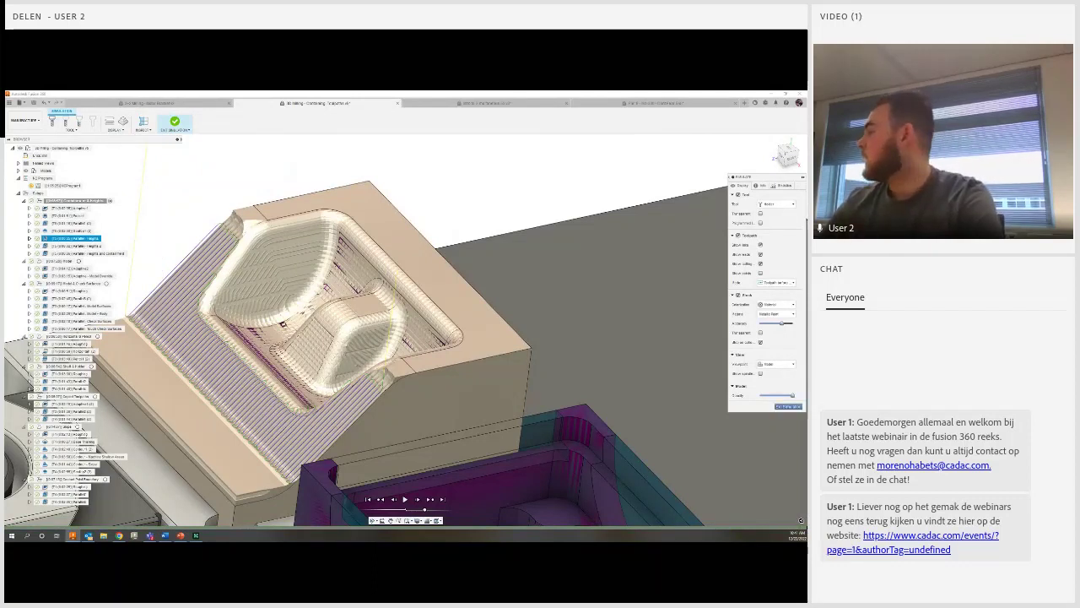
left_click(788, 406)
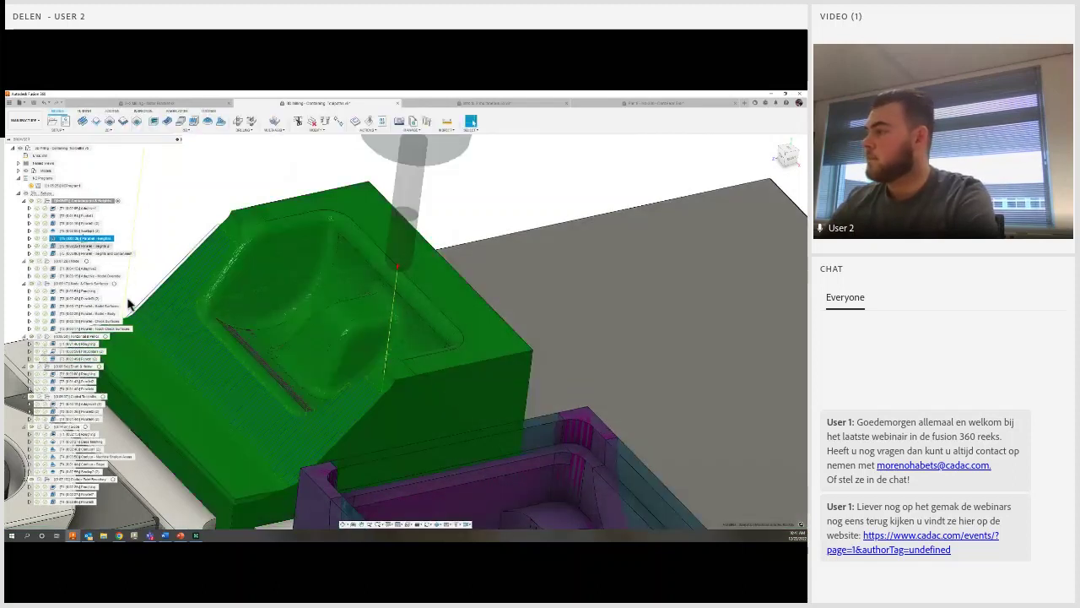
- Simulate and play the following finishing operation, then close that simulation too
key("Down")
middle_click_drag(361, 432, 346, 274, "shift")
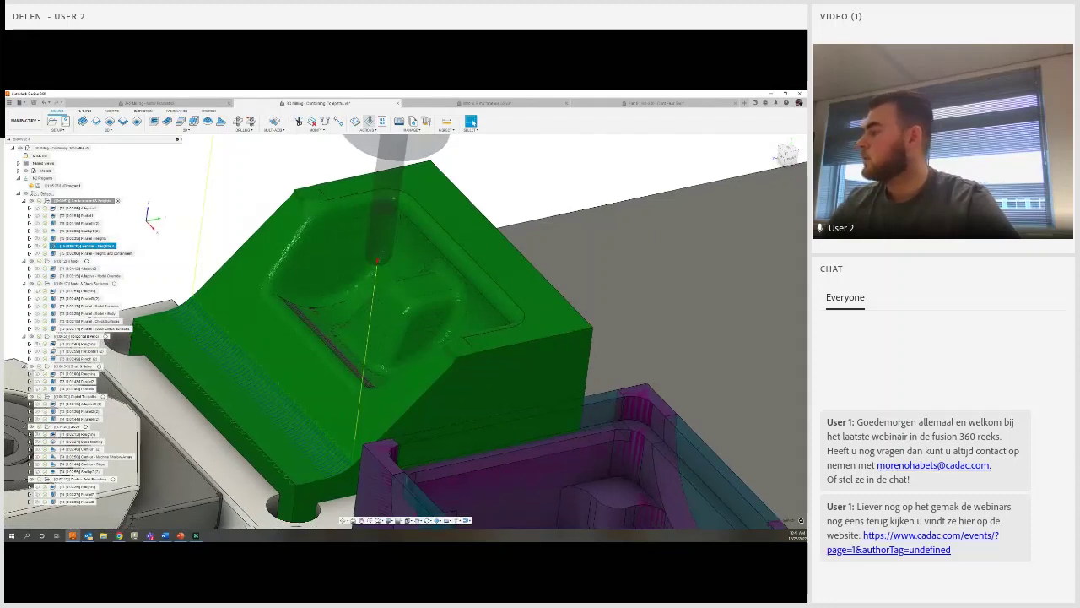
left_click(368, 120)
left_click(405, 499)
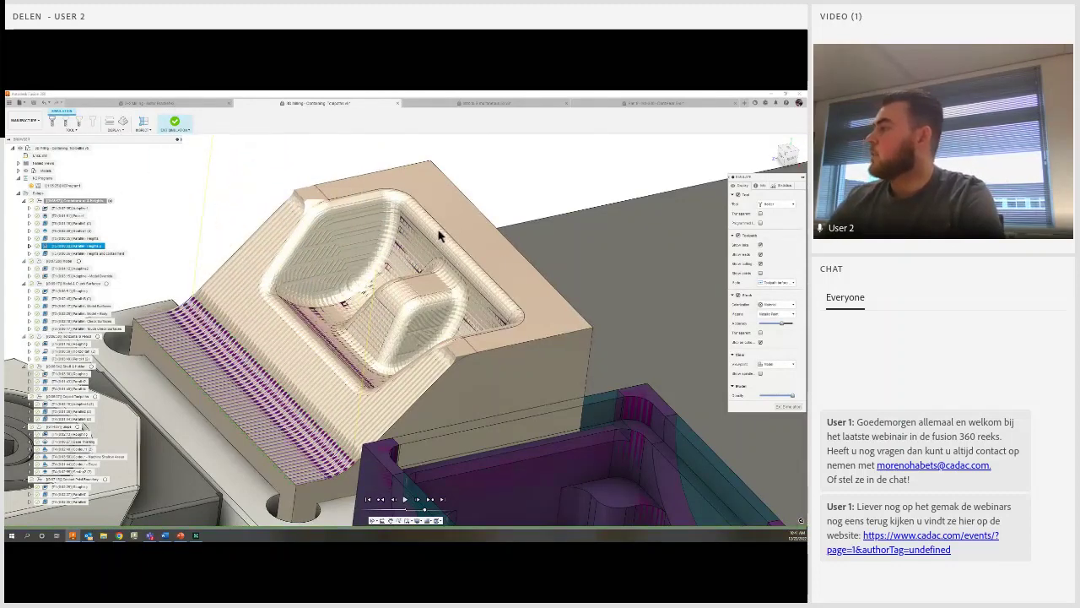
left_click(175, 123)
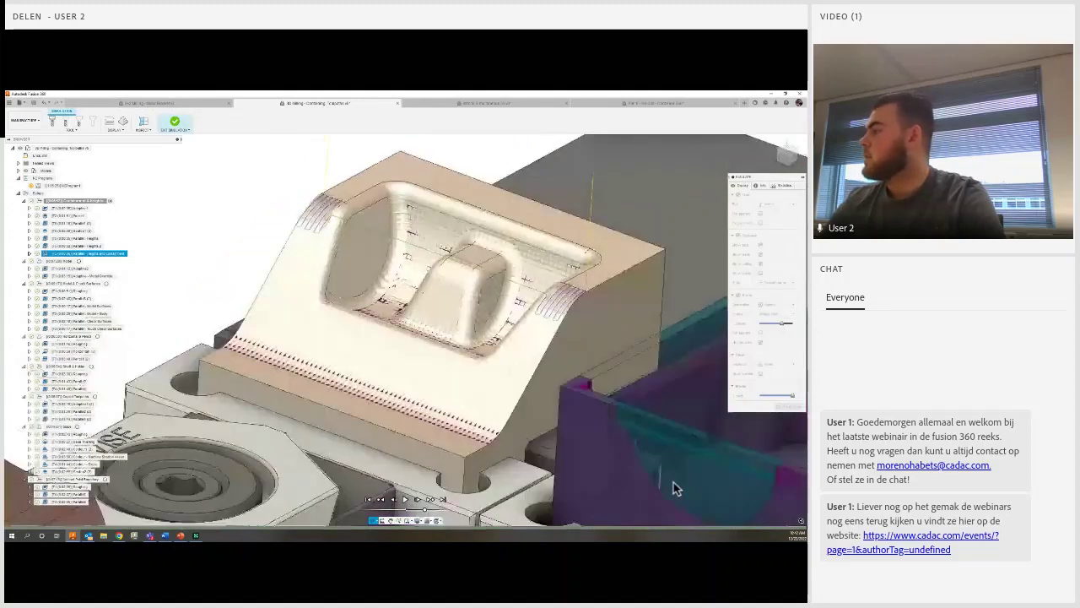
middle_click_drag(583, 445, 405, 498)
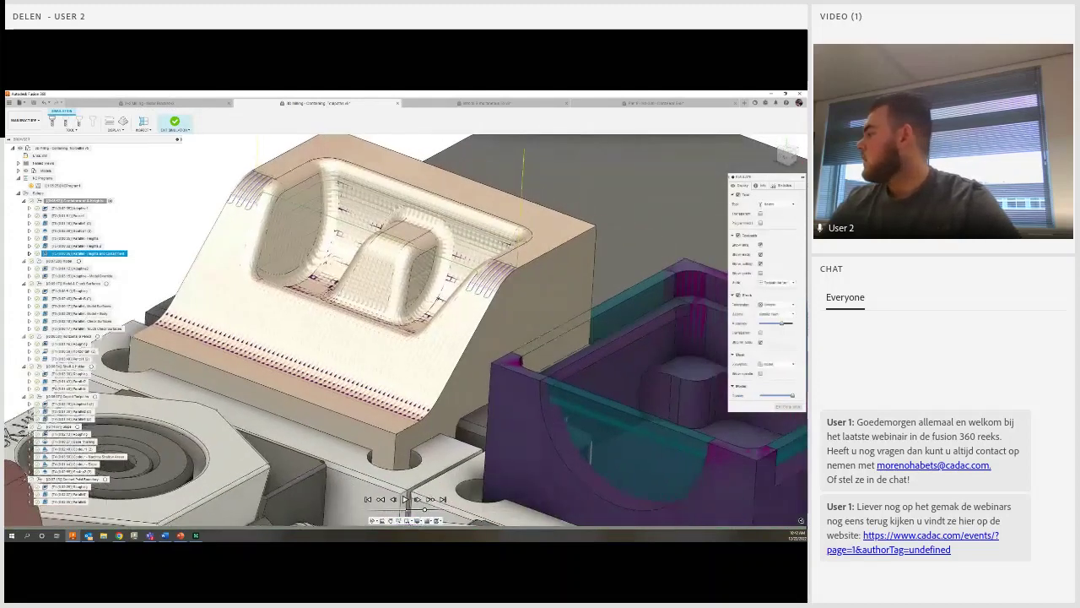
left_click(788, 406)
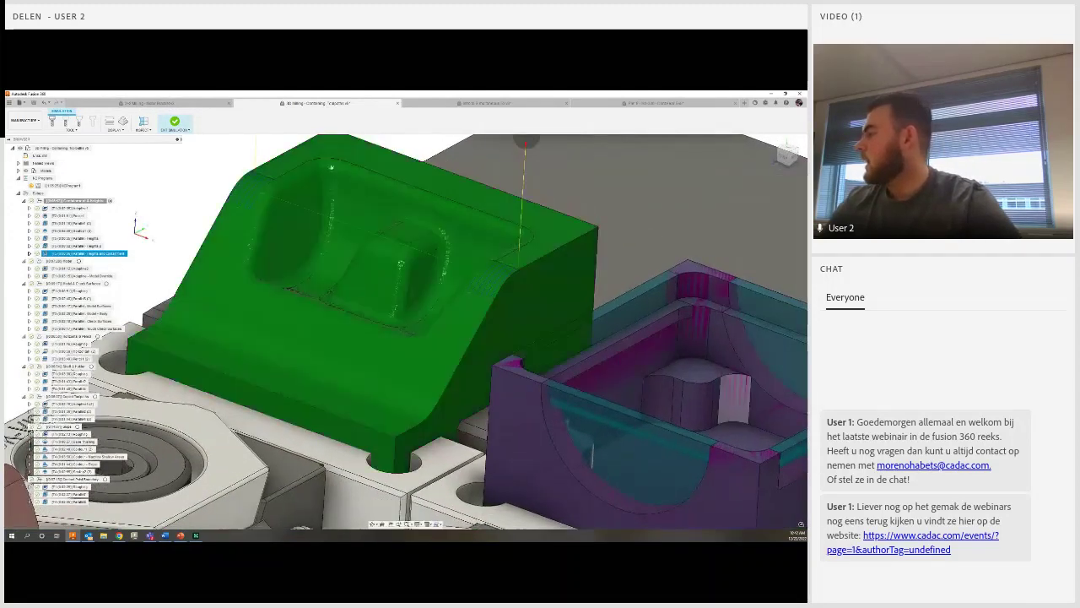
- Bring the curved part with green pads into view, select its next operation, and play the simulation
mouse_move(582, 391)
middle_mouse_down()
mouse_move(486, 403)
mouse_move(204, 324)
middle_mouse_up()
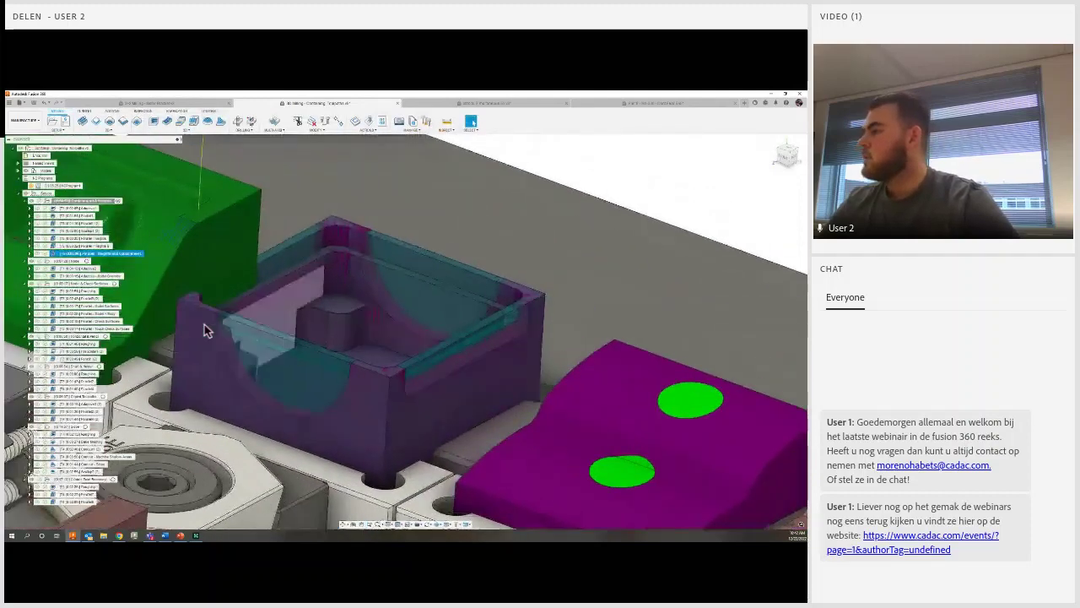
key("Down")
key("Down")
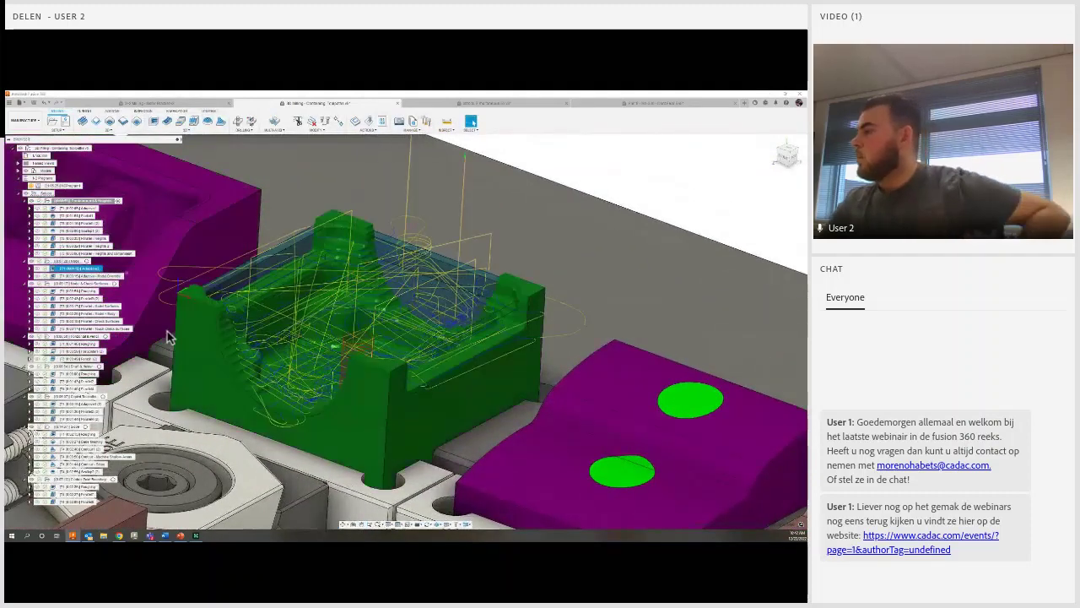
mouse_move(168, 329)
middle_mouse_down("shift")
mouse_move(434, 306)
mouse_move(472, 211)
middle_mouse_up("shift")
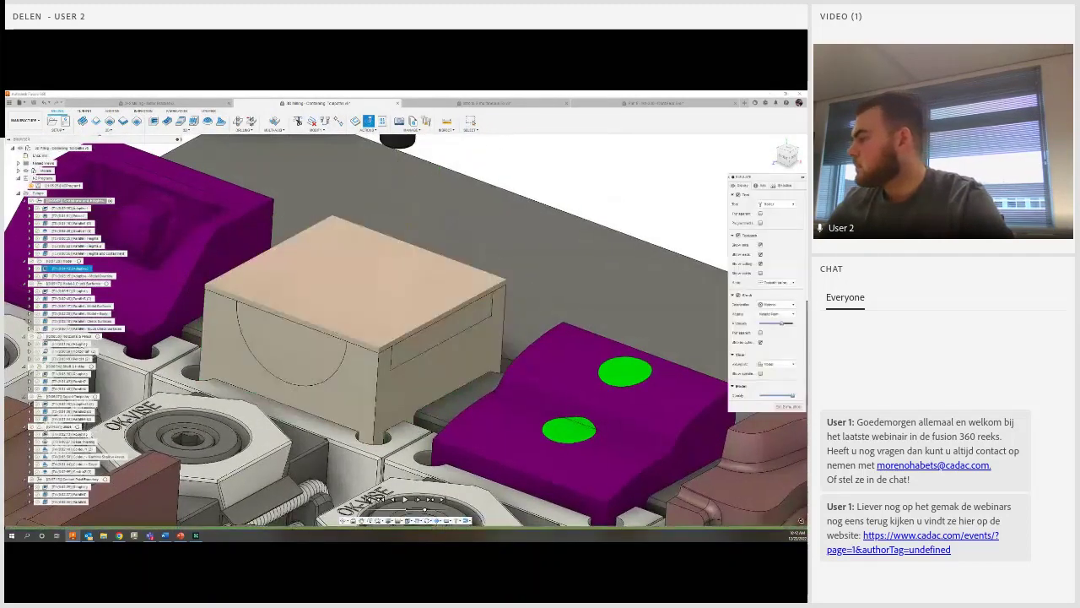
left_click(367, 499)
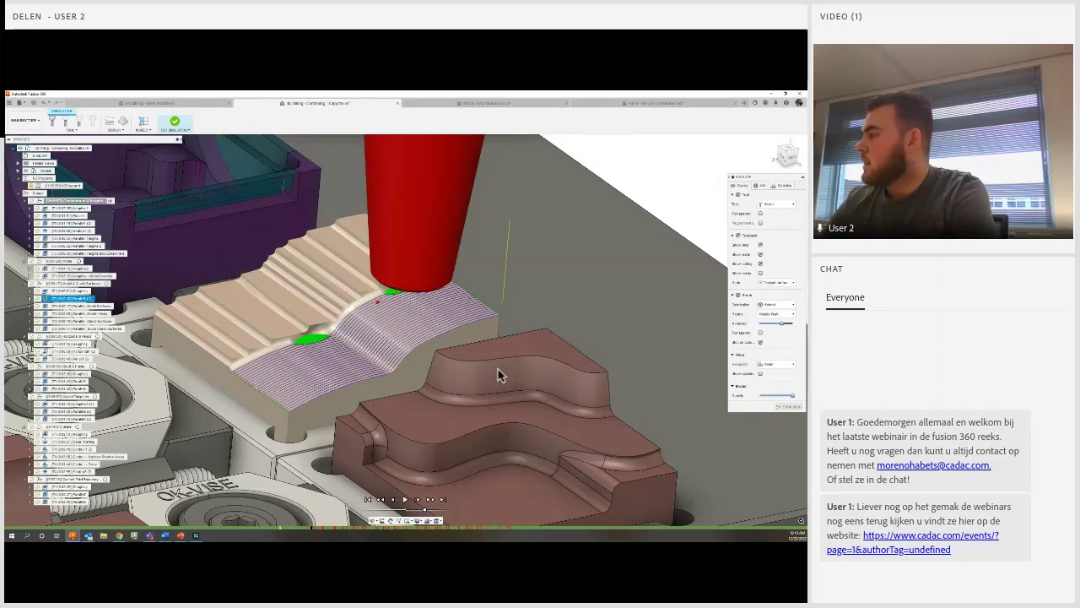
- Close the simulation, reopen it with Shift+S for the pad operation, play it and zoom in
middle_click_drag(498, 369, 509, 363, "shift")
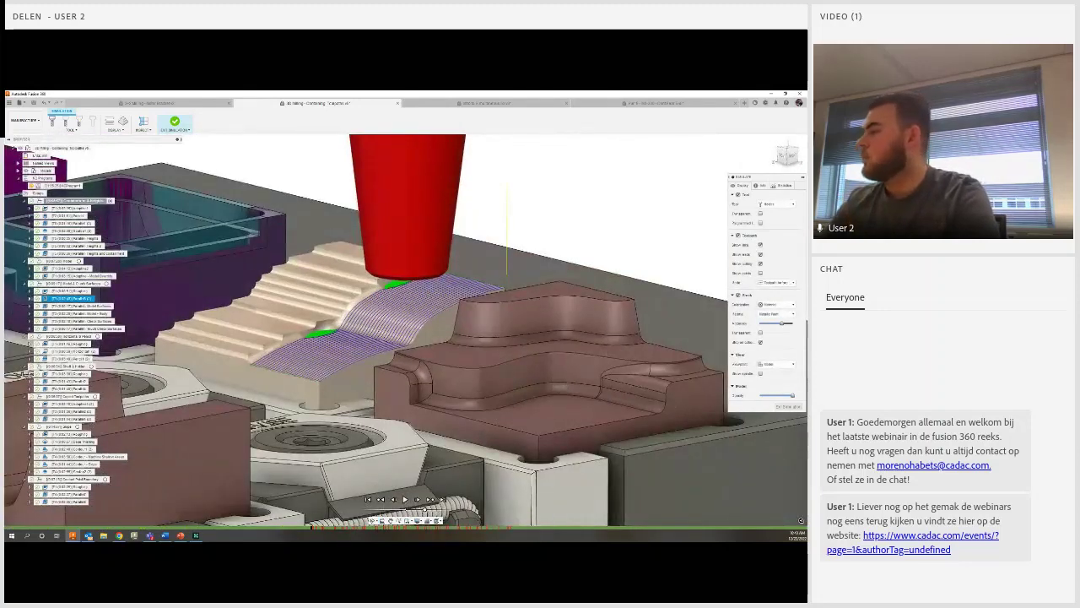
left_click(174, 122)
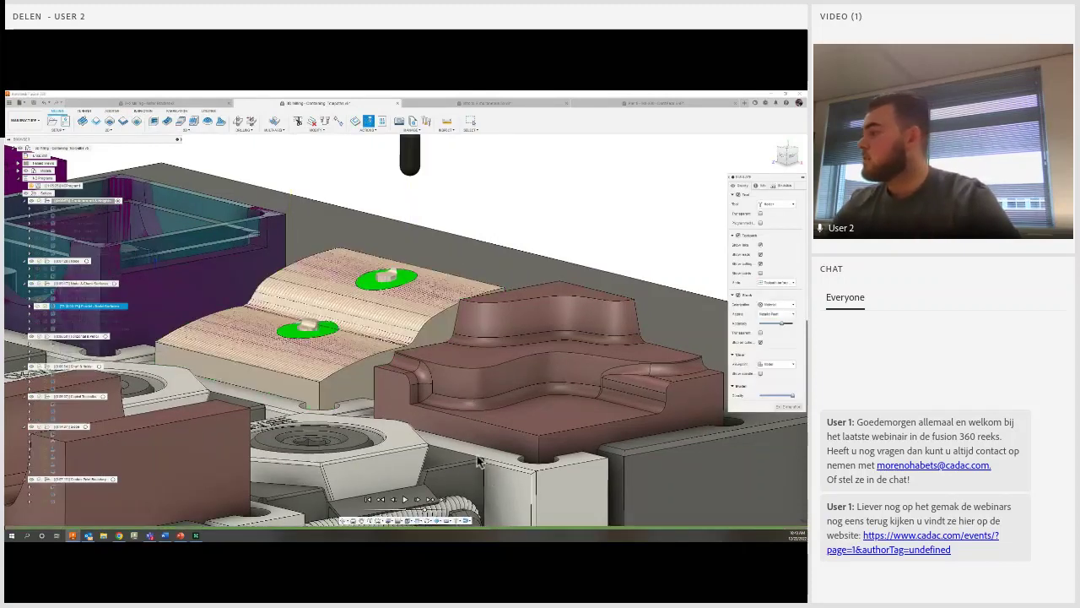
key("shift+s")
left_click(404, 499)
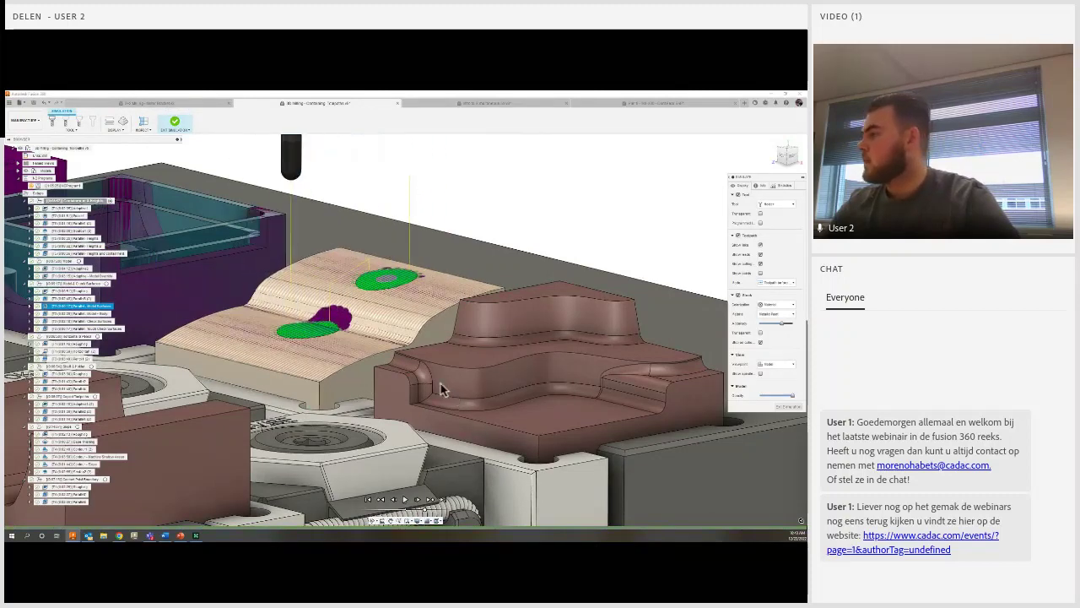
scroll(343, 364, "up", 3)
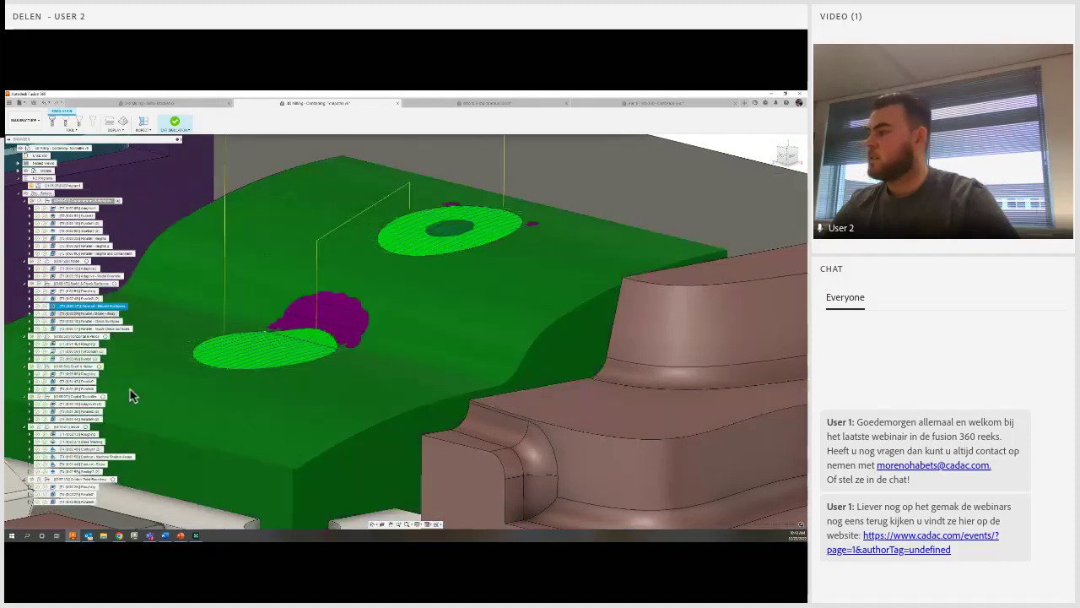
- Zoom out and pan across the curved part, then exit the simulation
scroll(412, 314, "down", 4)
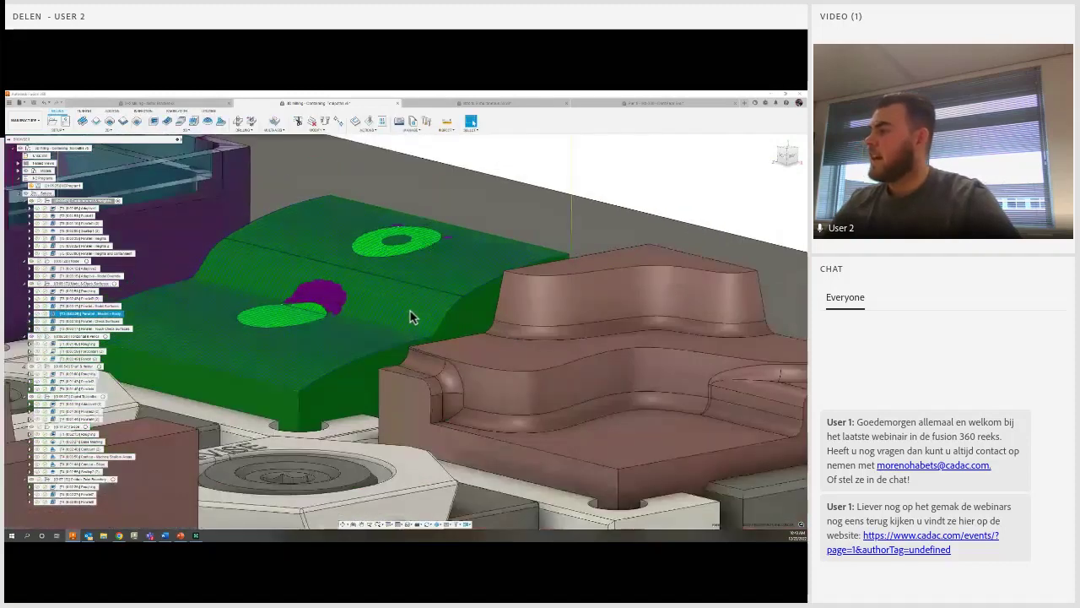
middle_click_drag(422, 320, 457, 340)
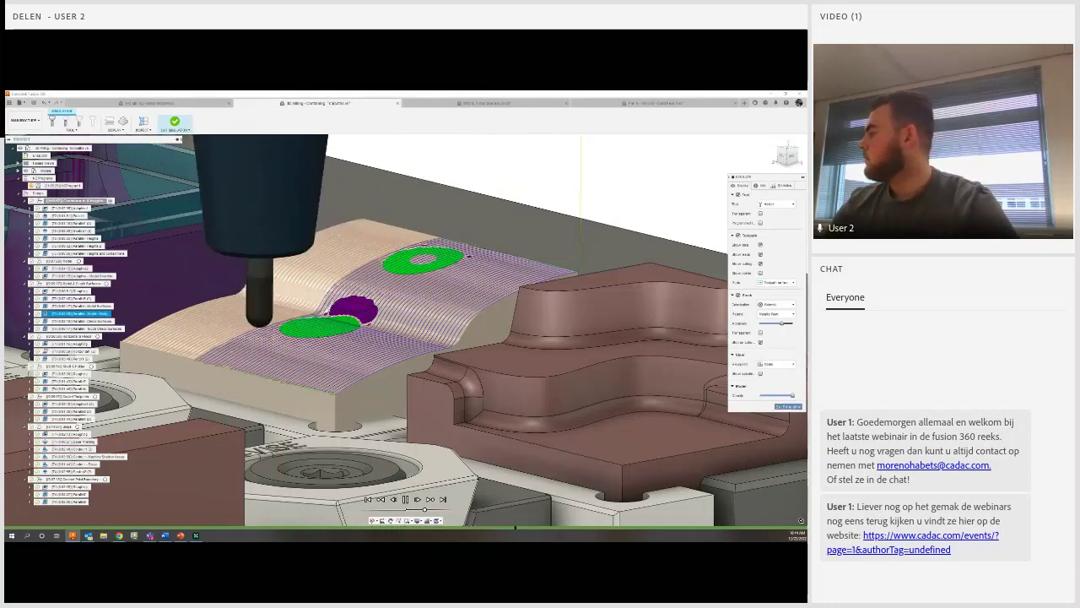
left_click(175, 124)
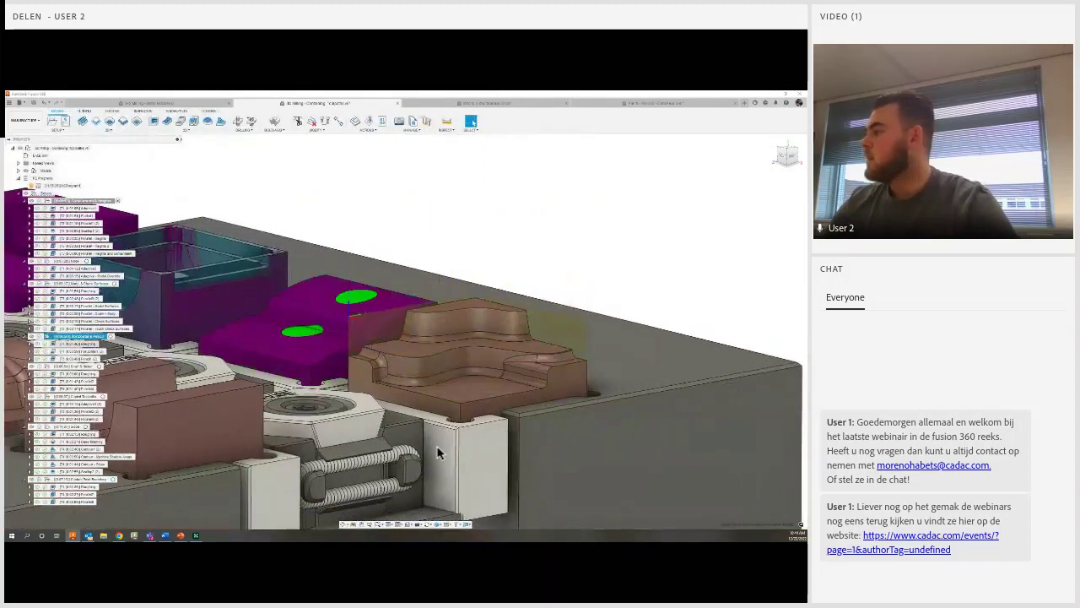
- Orbit to the whole setup, browse the 3D strategies list, then select the stepped block's next operation
middle_click_drag(400, 365, 269, 151, "shift")
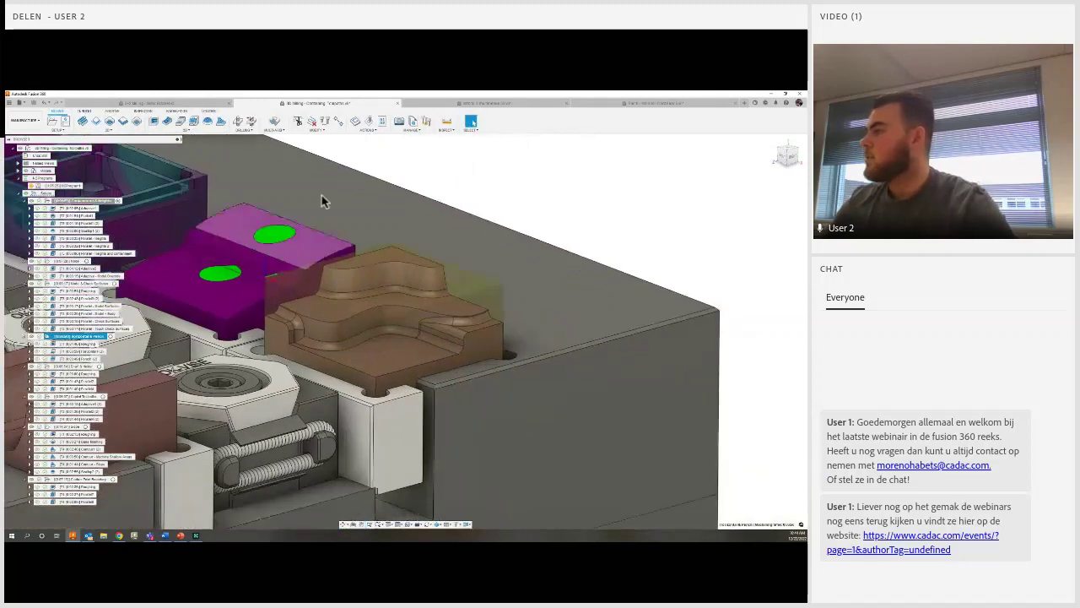
left_click(181, 129)
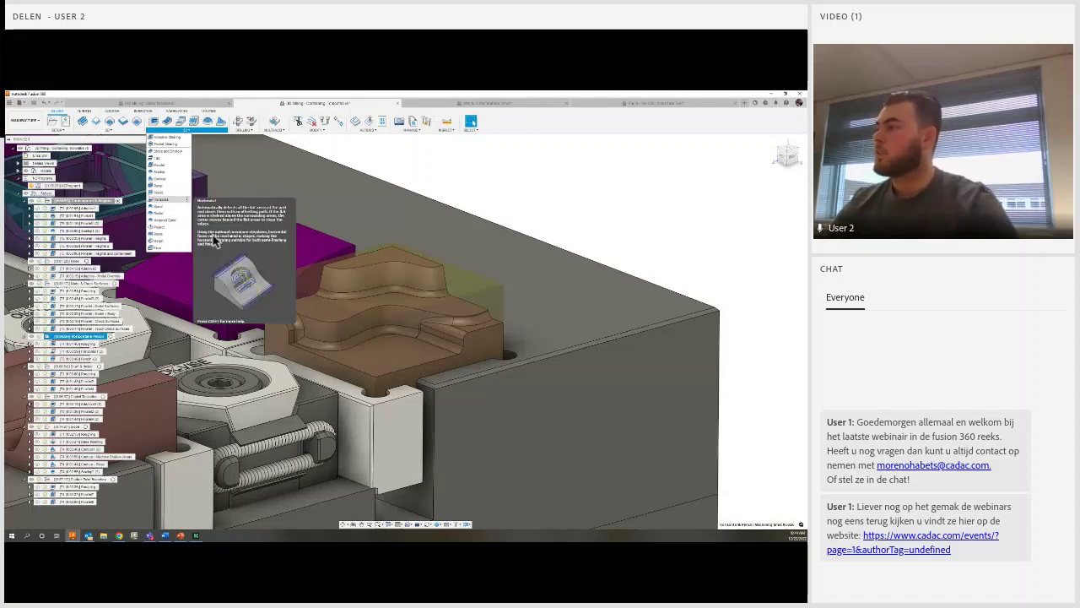
left_click(75, 343)
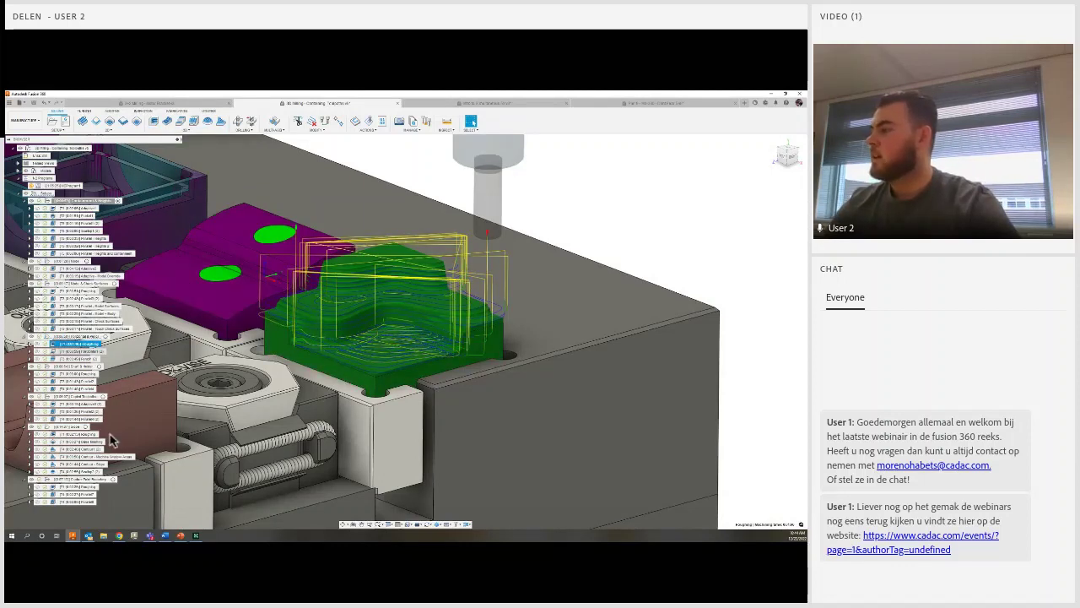
key("Down")
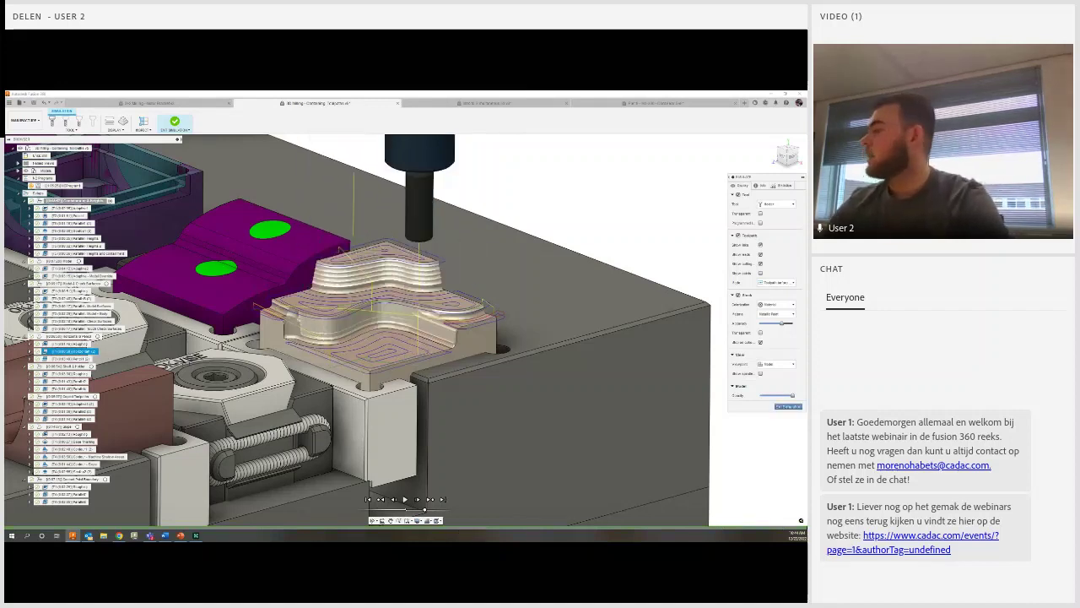
- Close the current simulation and start simulating the selected pocket operation
key("Escape")
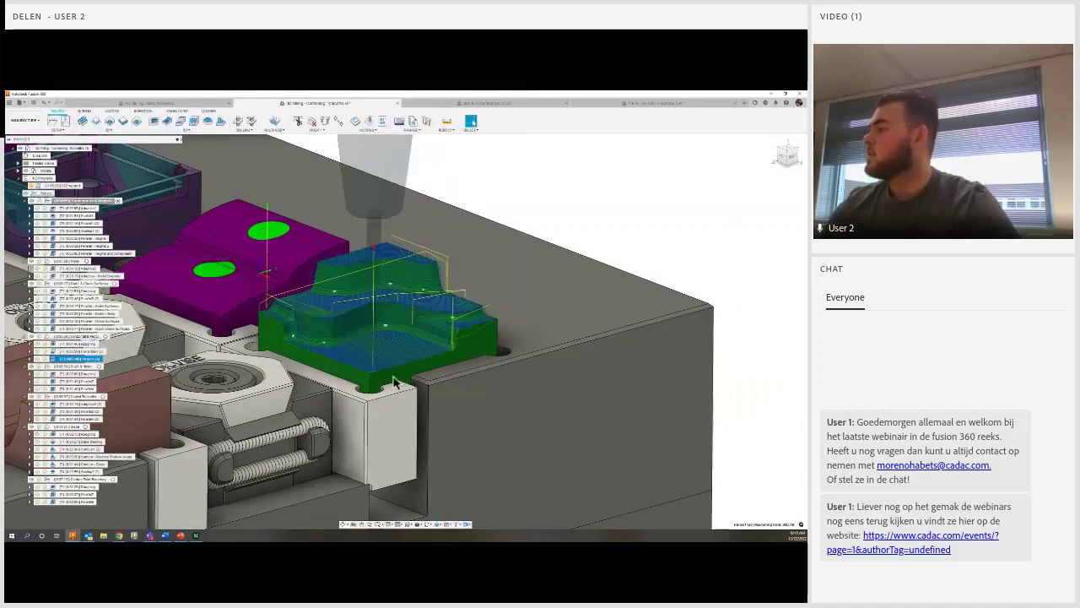
scroll(459, 152, "down", 2)
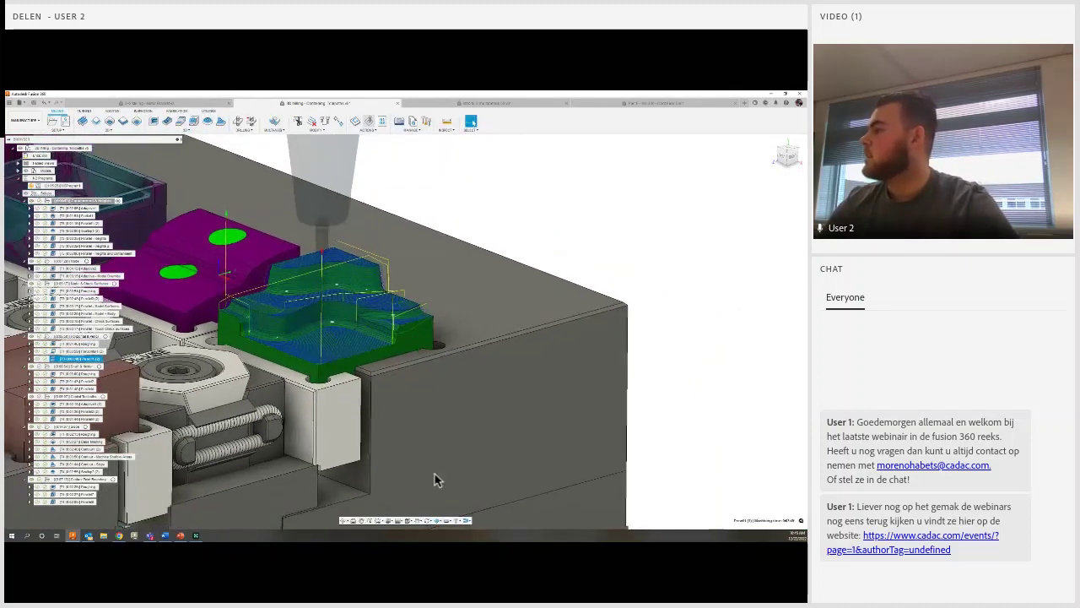
left_click(369, 120)
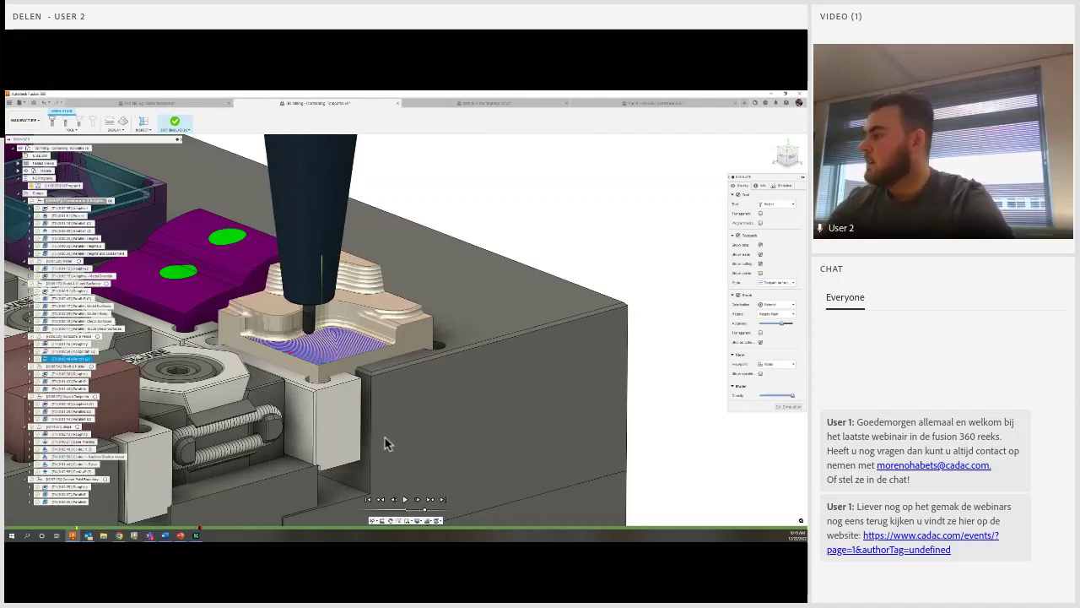
- Zoom and orbit to inspect the machined pocket edge-on and from above
scroll(392, 441, "up", 2)
scroll(400, 417, "up", 2)
scroll(395, 401, "up", 2)
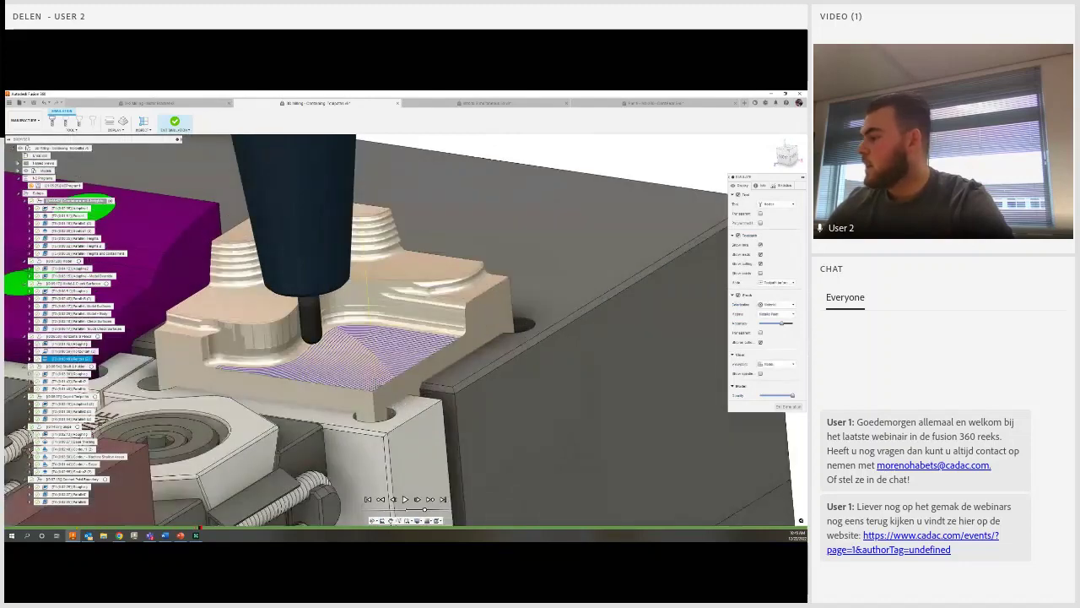
scroll(384, 375, "up", 3)
middle_click_drag(374, 357, 367, 350, "shift")
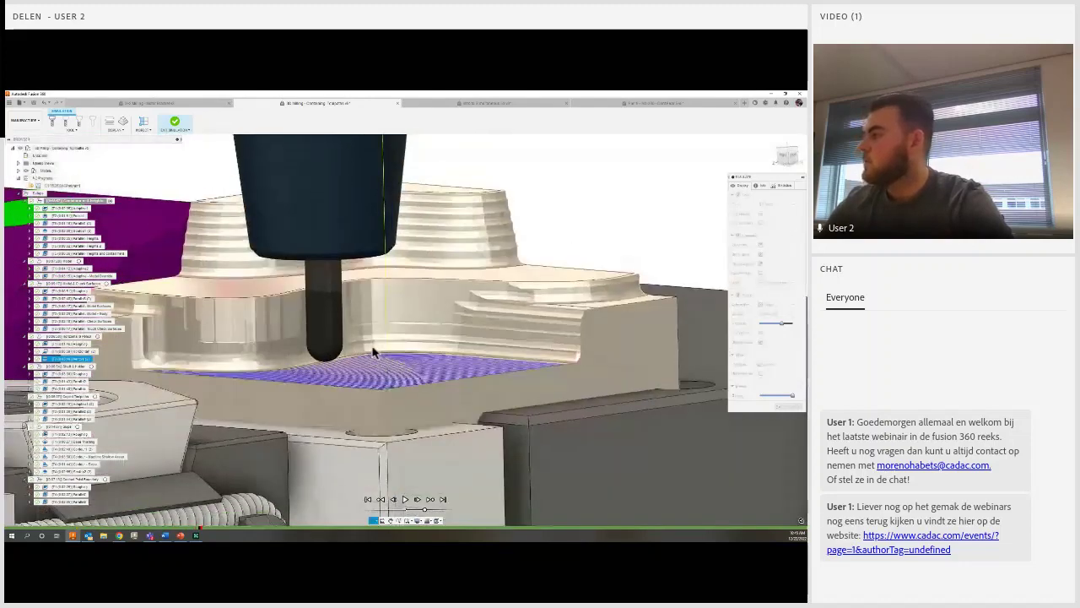
scroll(400, 365, "up", 1)
scroll(405, 363, "up", 2)
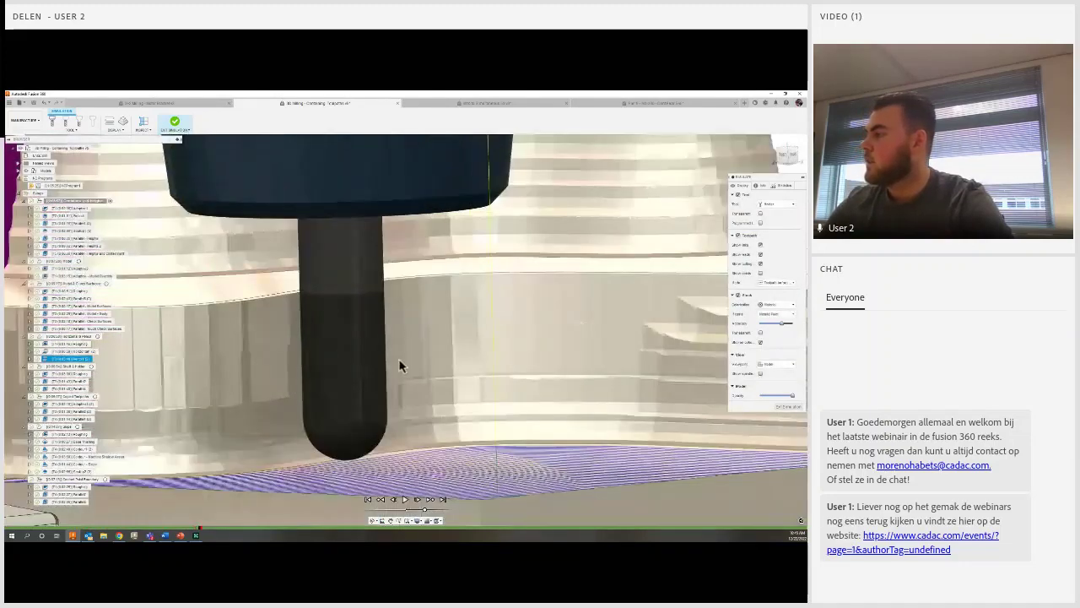
scroll(414, 380, "down", 2)
scroll(455, 430, "down", 2)
mouse_move(503, 463)
middle_mouse_down("shift")
mouse_move(491, 471)
mouse_move(515, 467)
middle_mouse_up("shift")
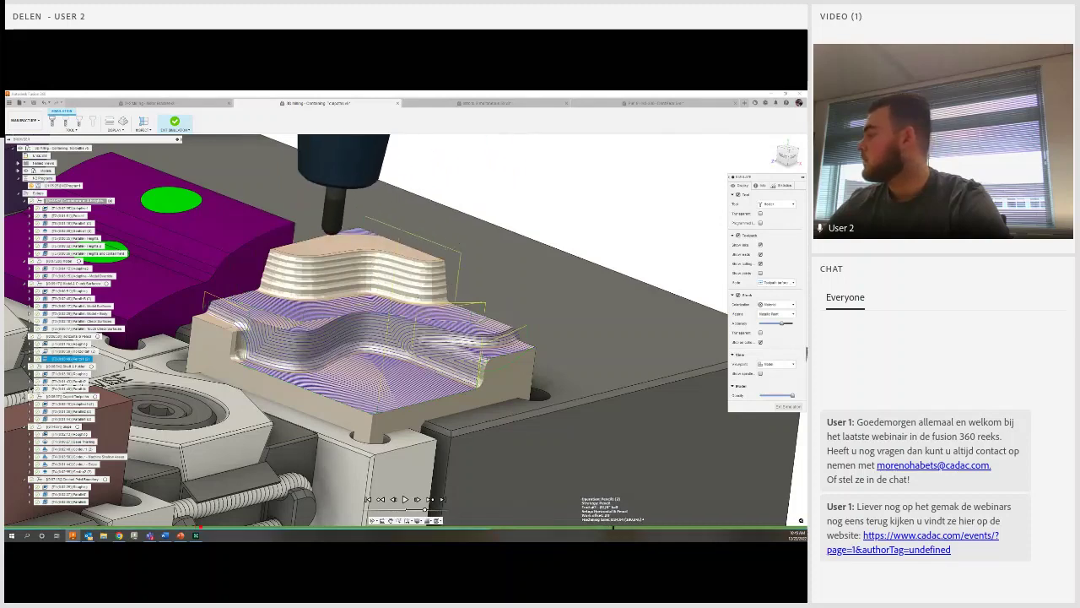
- Close the simulation, zoom out, and select another part's setup on the fixture plate
left_click(175, 121)
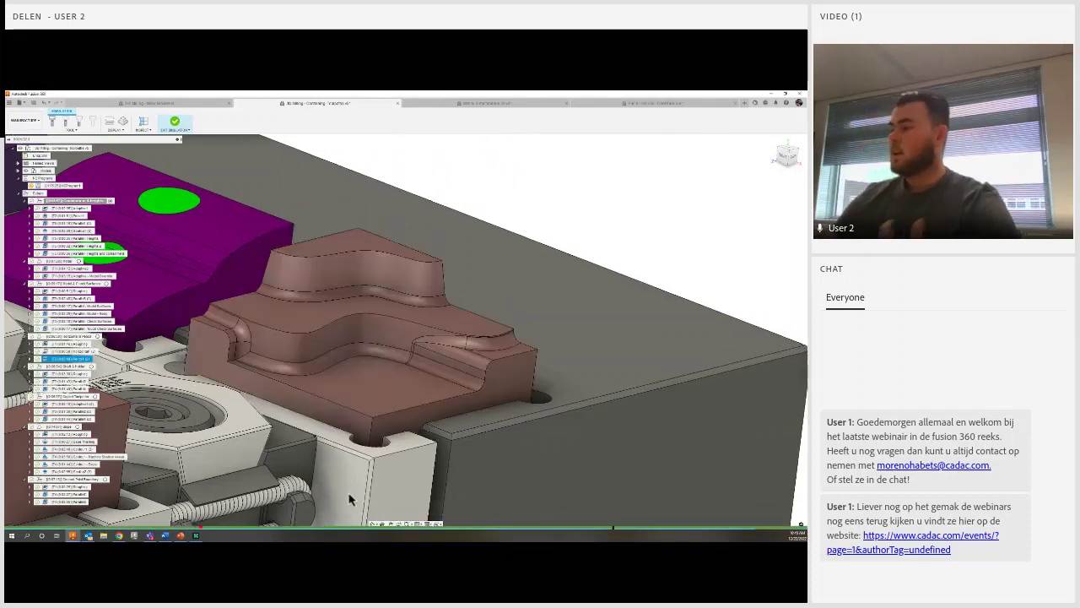
scroll(236, 425, "down", 2)
scroll(237, 424, "down", 2)
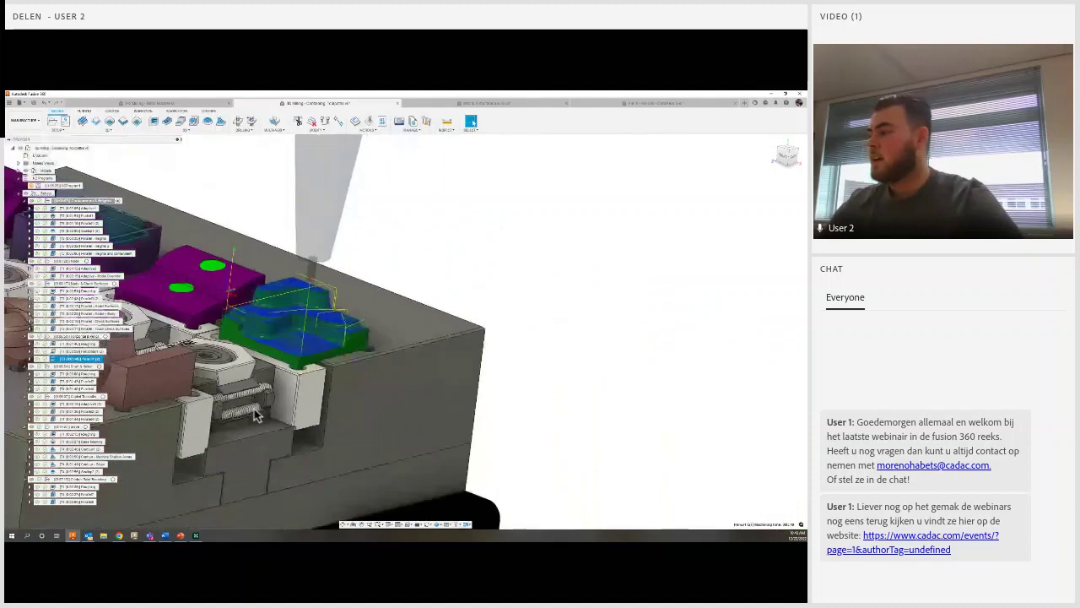
scroll(236, 424, "down", 2)
scroll(237, 424, "down", 2)
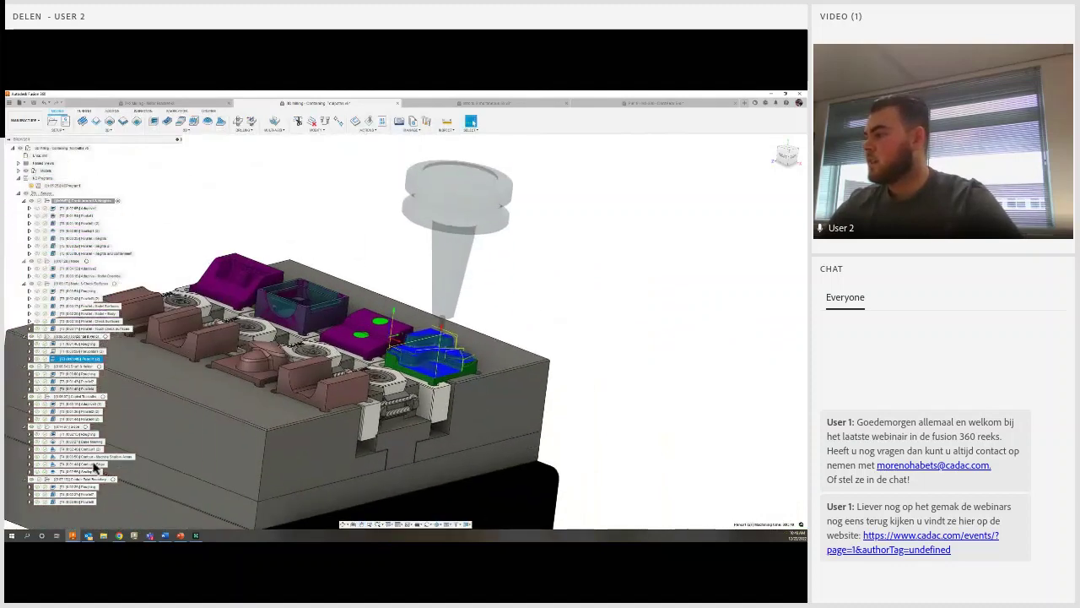
left_click(75, 366)
middle_click_drag(246, 445, 255, 415)
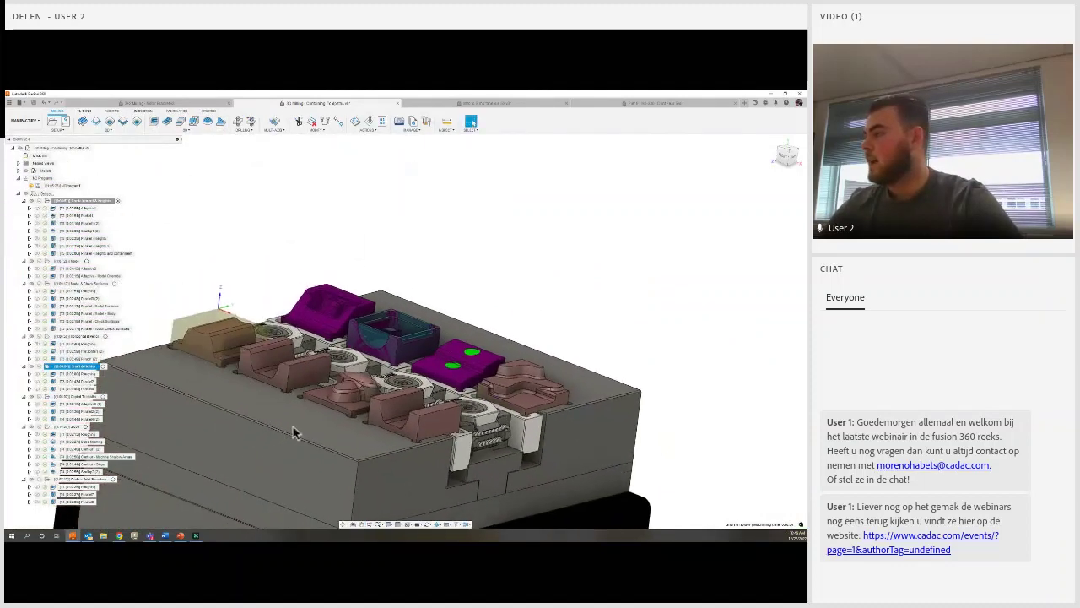
scroll(294, 433, "up", 3)
- Preview that setup's first two operation toolpaths while orbiting around the fixture parts
key("Down")
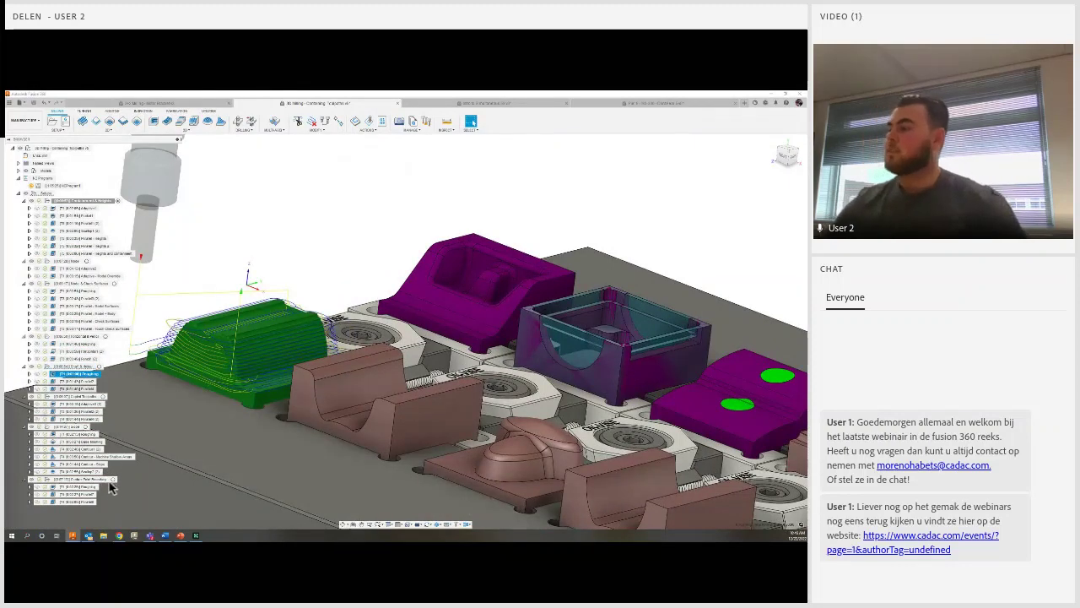
key("Down")
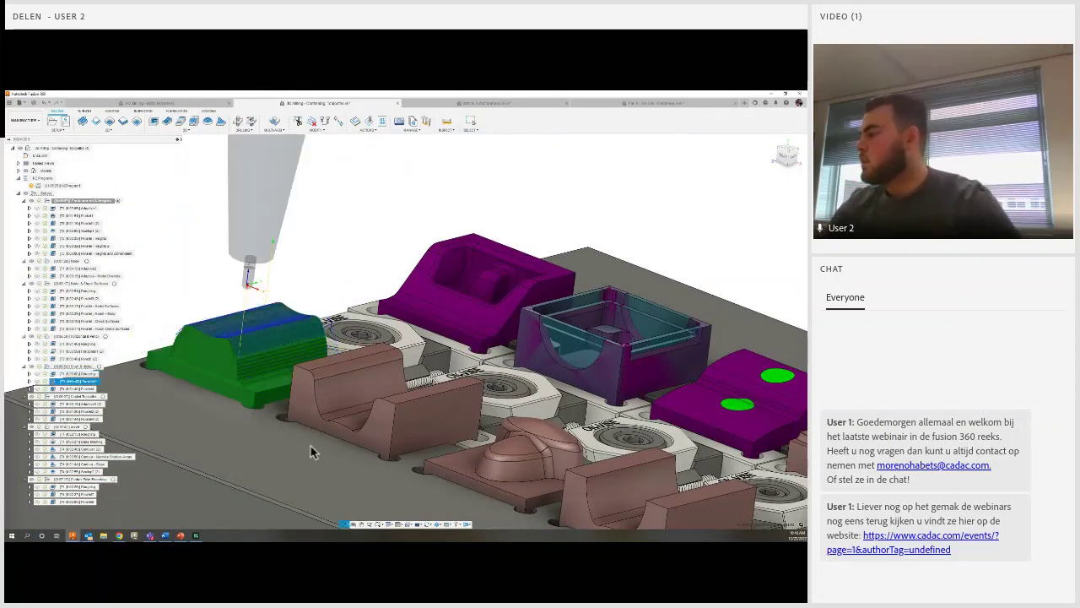
middle_click_drag(310, 452, 316, 446, "shift")
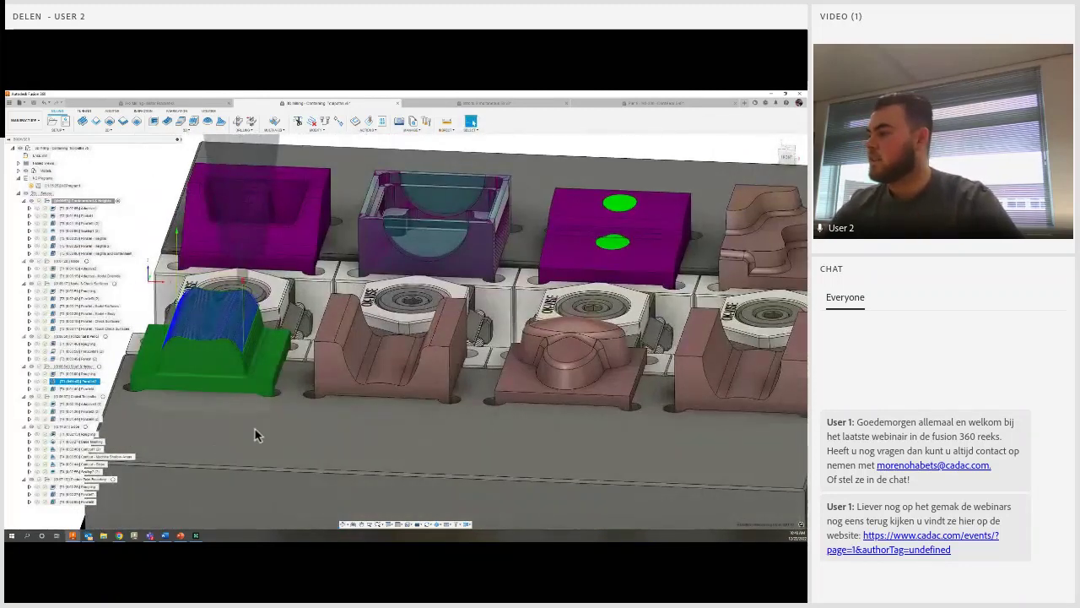
mouse_move(255, 429)
middle_mouse_down("shift")
mouse_move(341, 402)
mouse_move(452, 426)
mouse_move(116, 492)
middle_mouse_up("shift")
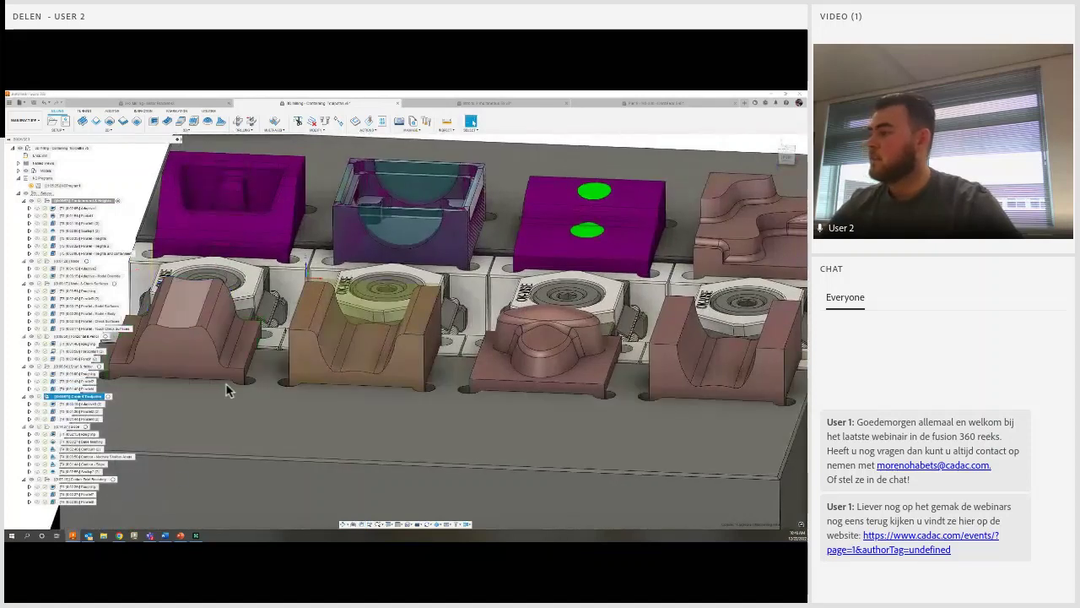
- Step through the U-shaped middle part's toolpaths, then move on to the dome part's setup
left_click(100, 411)
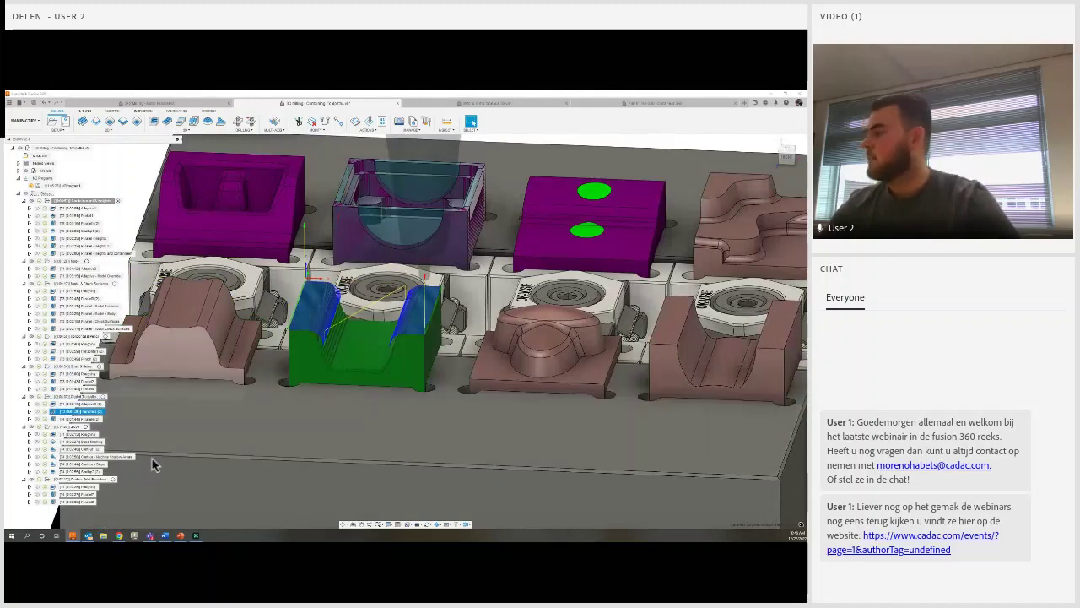
scroll(443, 397, "up", 3)
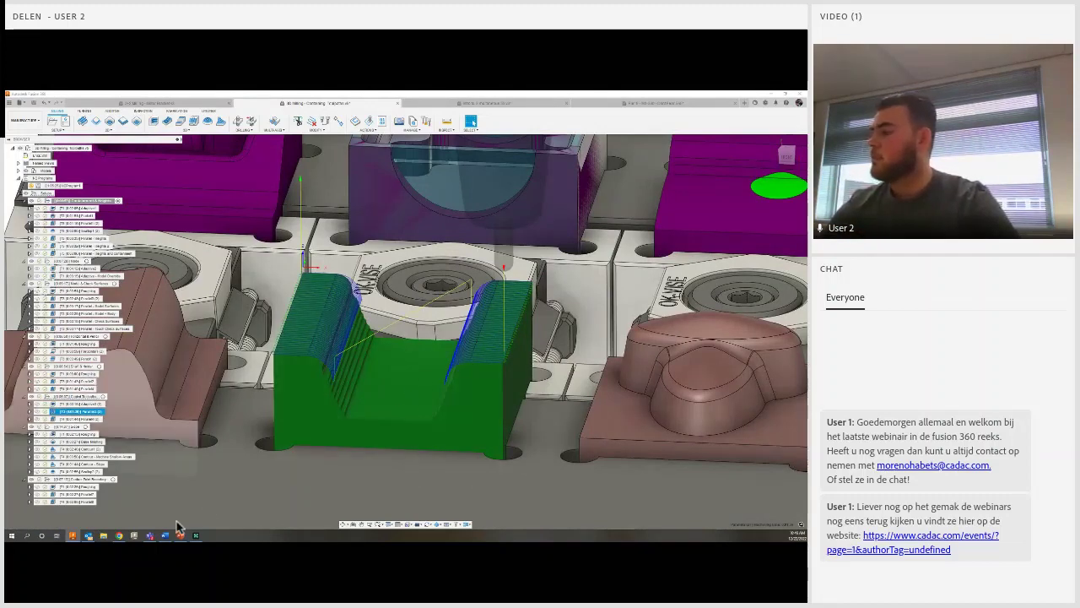
key("Down")
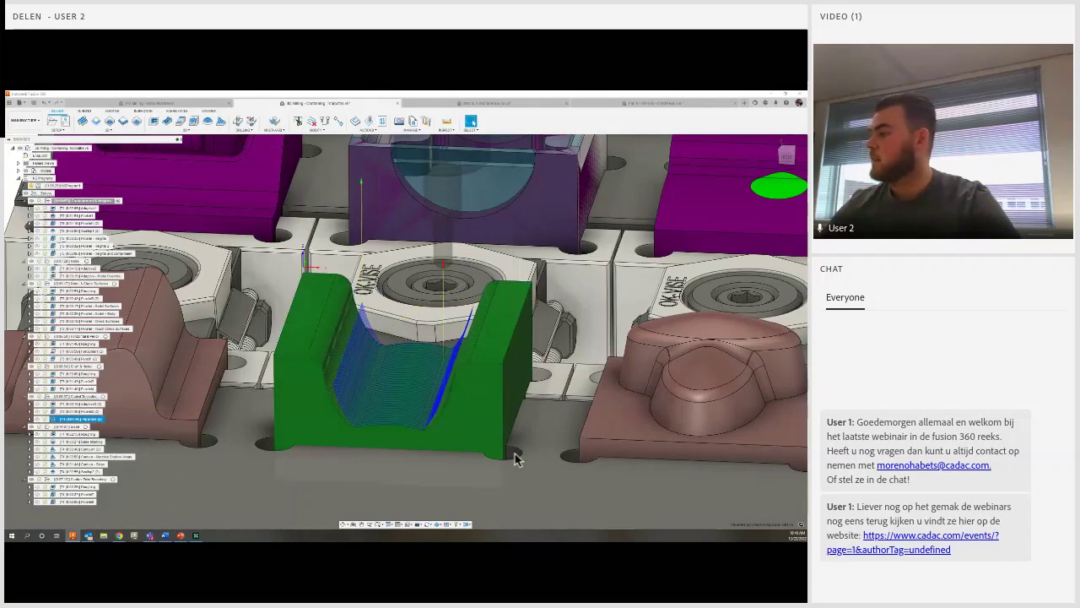
middle_click_drag(498, 422, 412, 414)
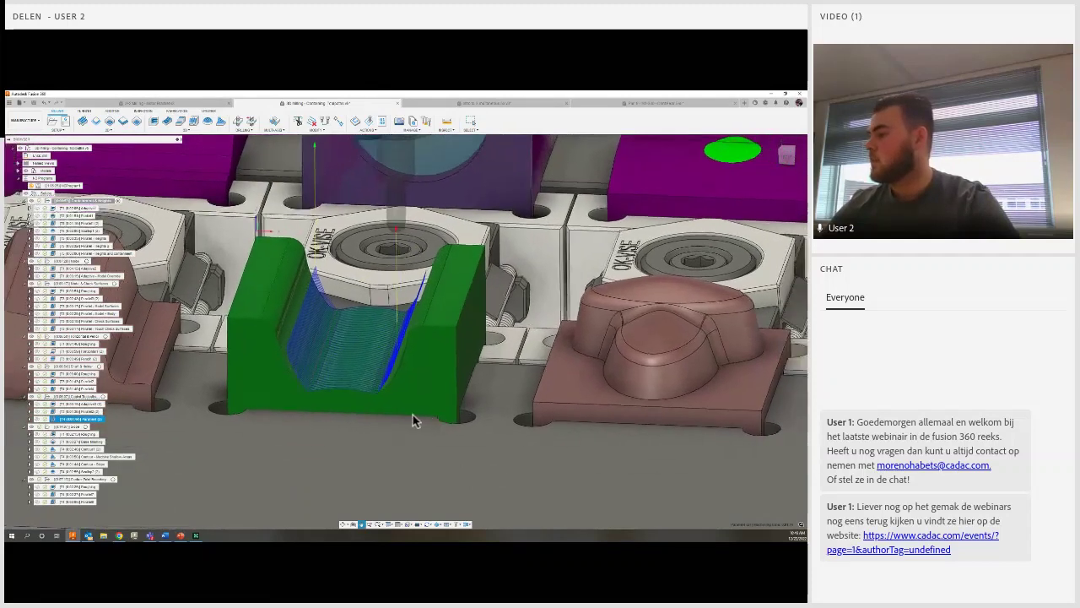
key("Down")
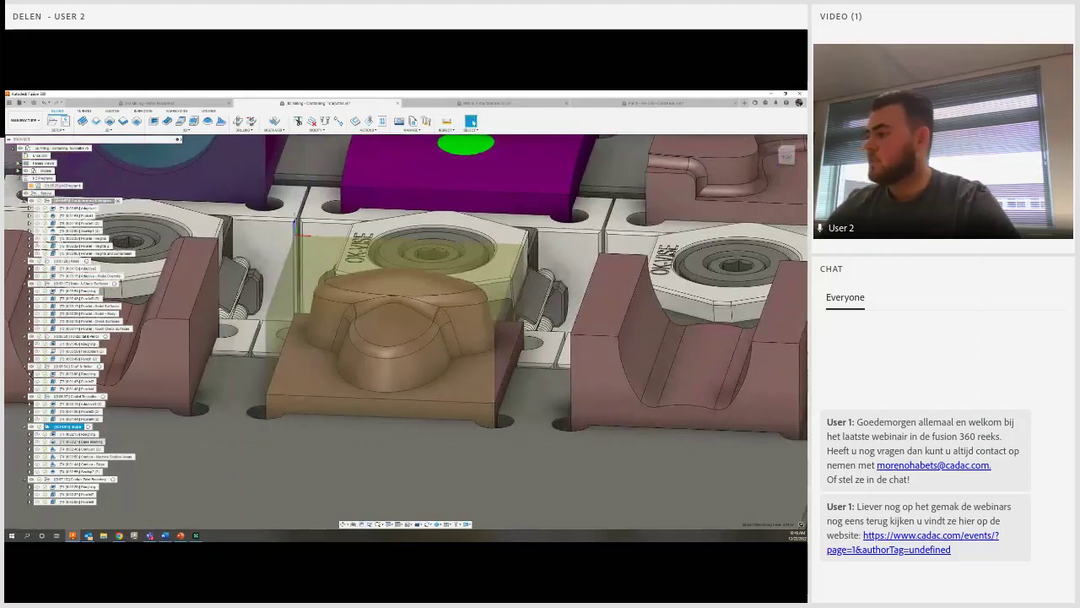
- Review the dome's operations and view one's settings unchanged, then show the Contour toolpath and 3D strategy list
key("Down")
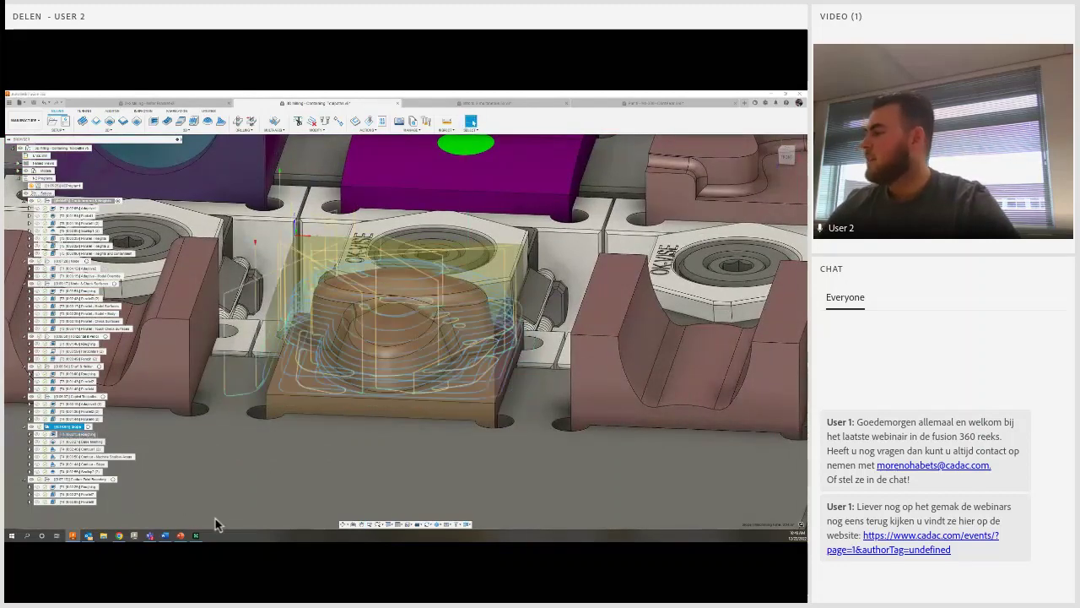
key("Down")
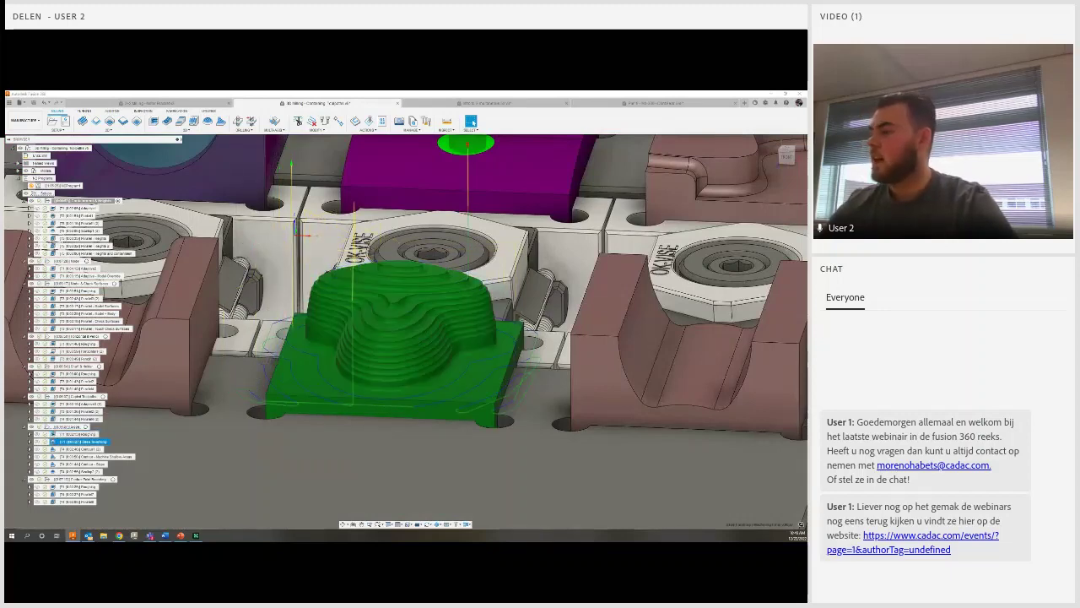
double_click(80, 441)
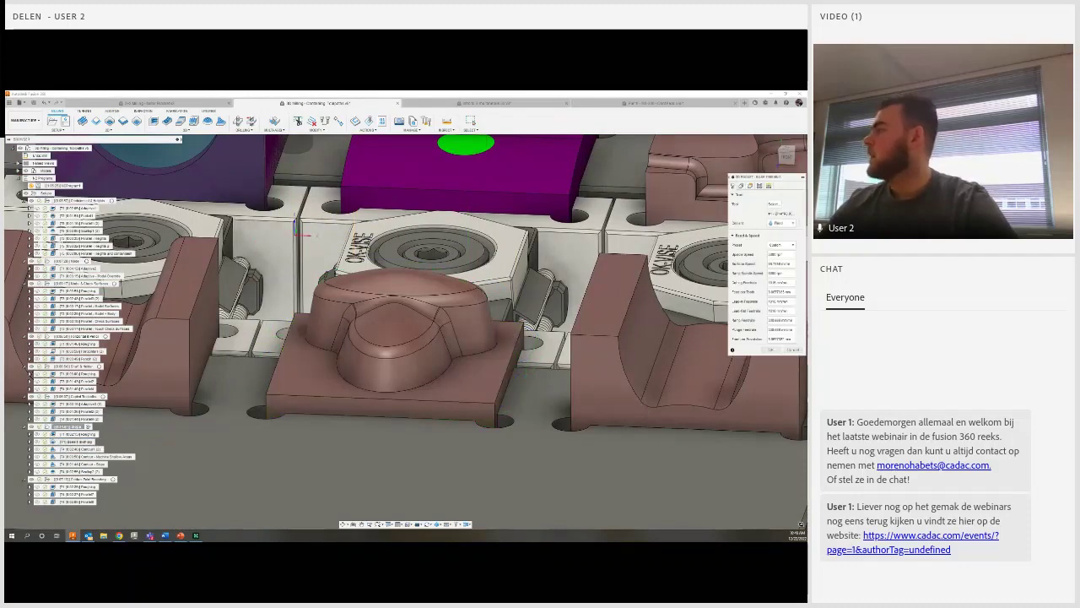
left_click(793, 350)
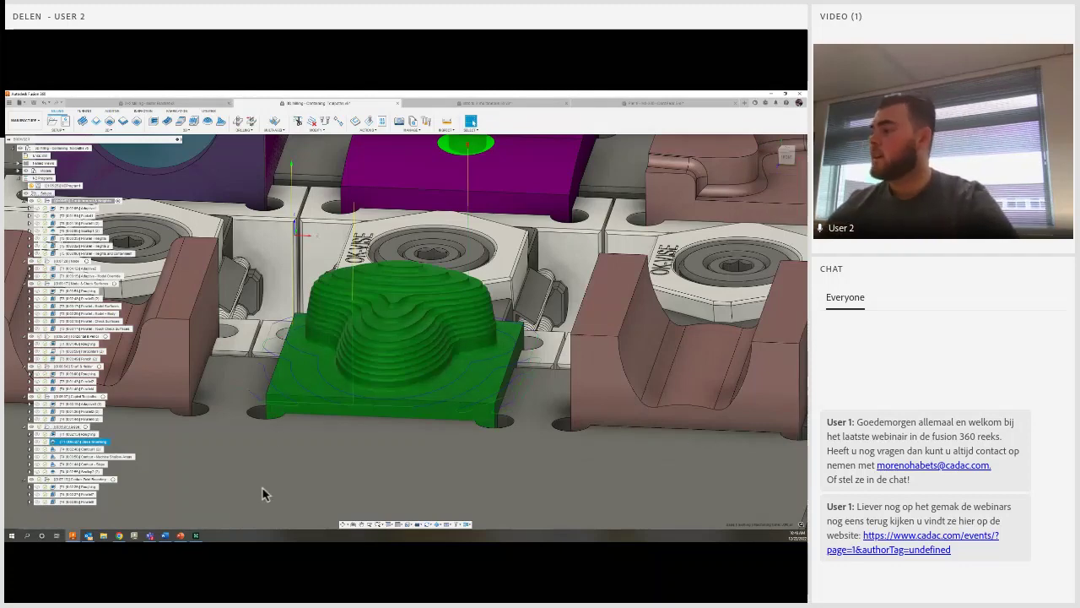
left_click(80, 449)
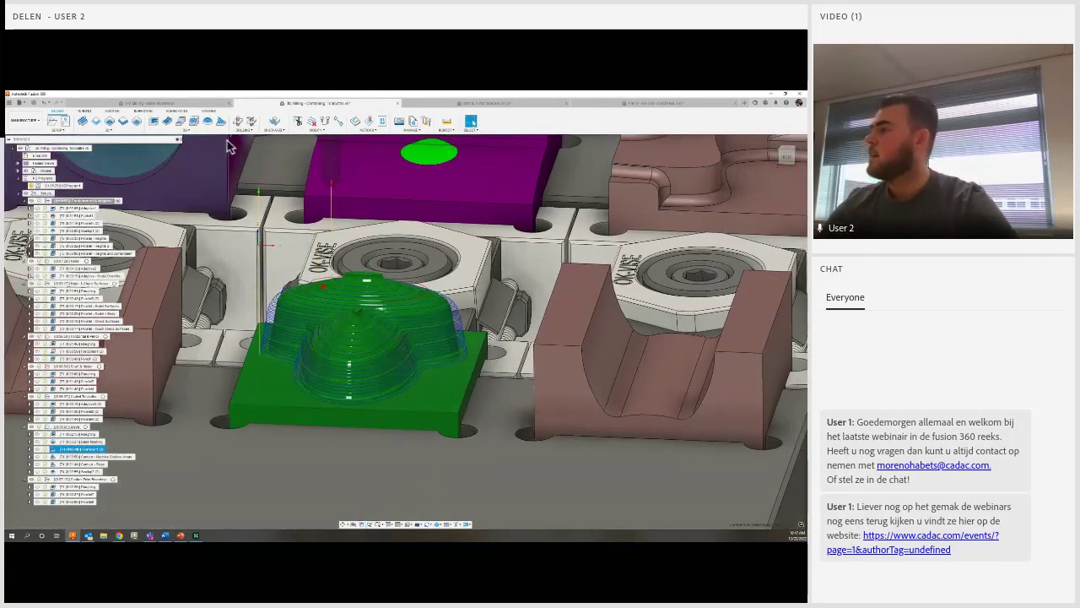
left_click(184, 129)
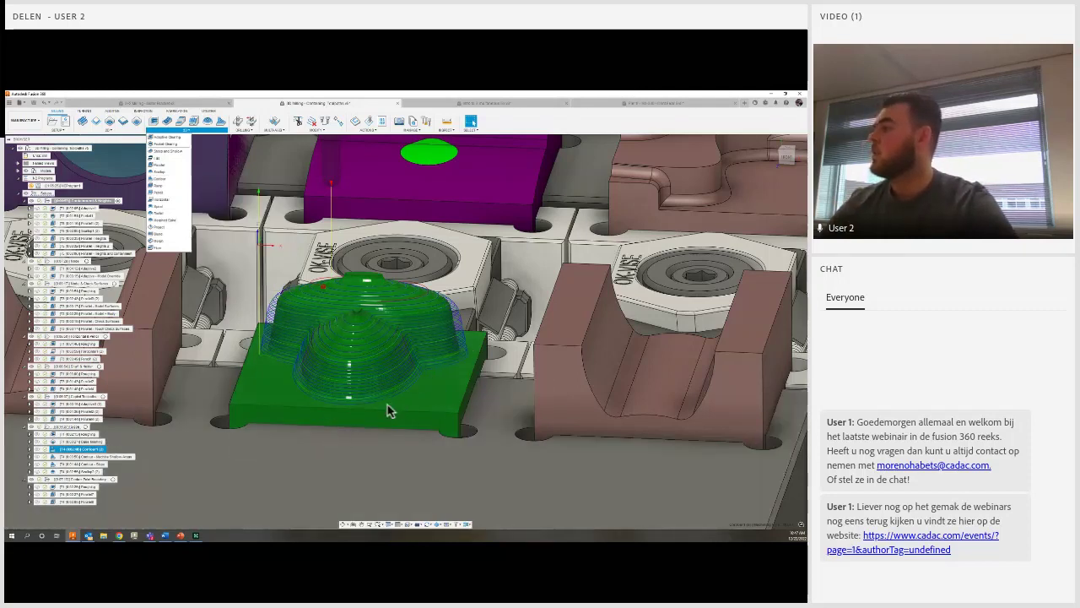
- Close the 3D strategy list, orbit the green dome, and preview its next two Contour toolpaths
left_click(470, 371)
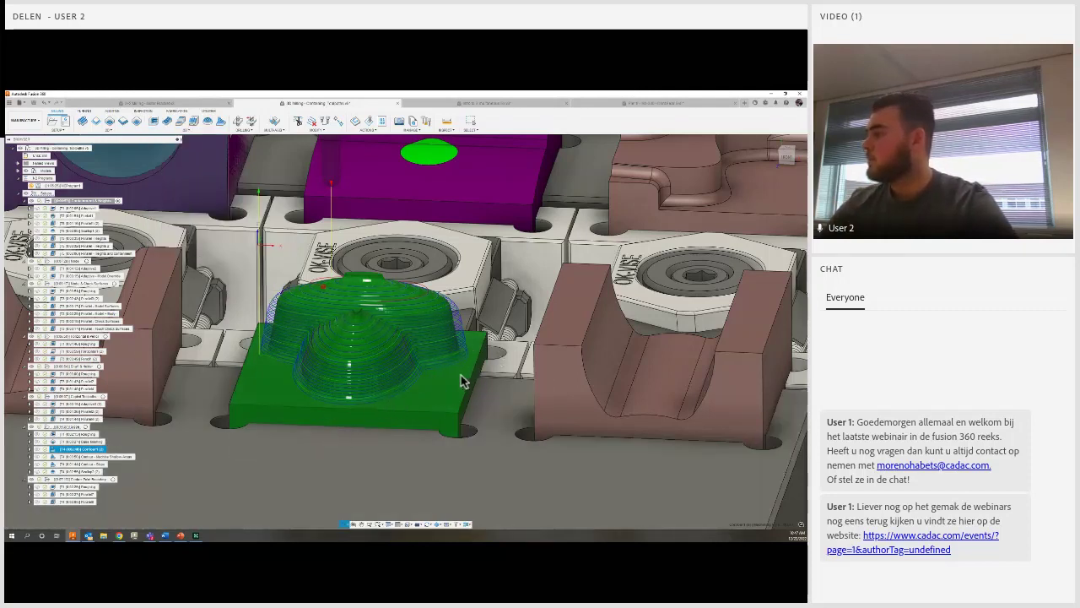
middle_click_drag(461, 381, 291, 457, "shift")
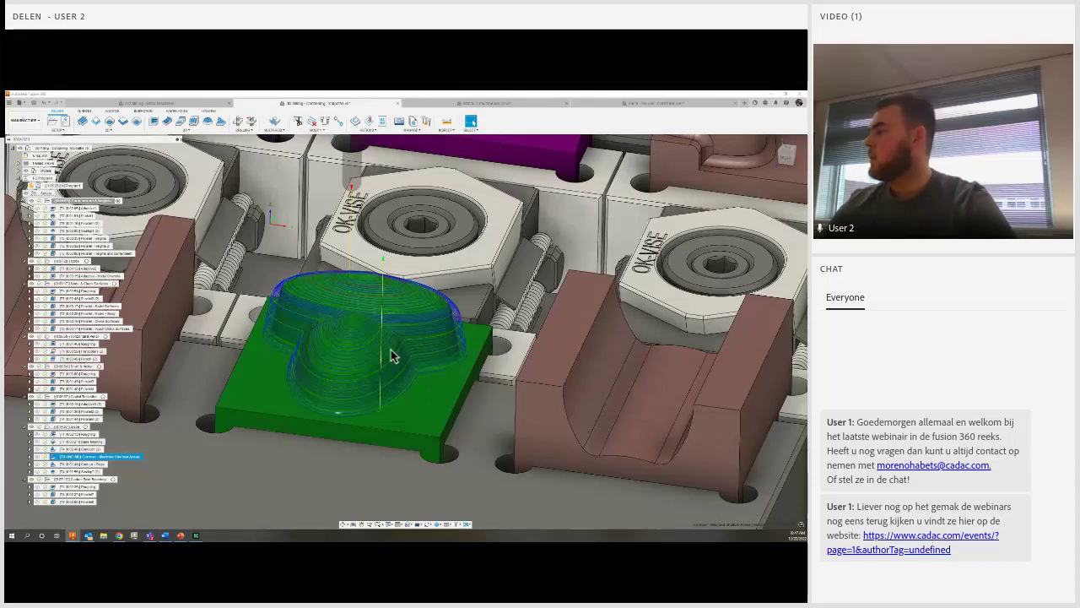
scroll(391, 355, "up", 2)
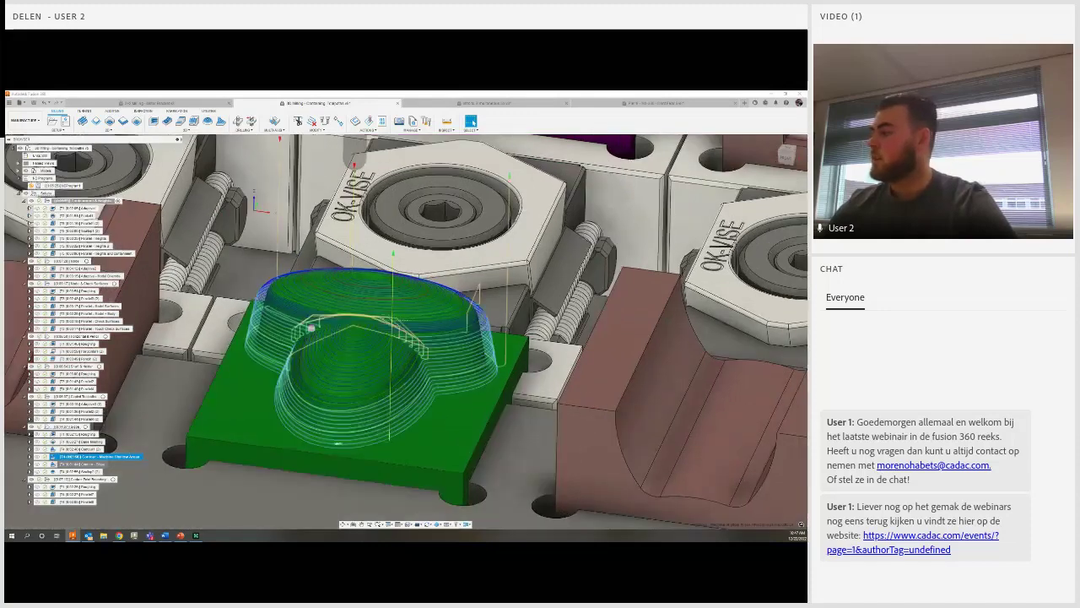
left_click(292, 446)
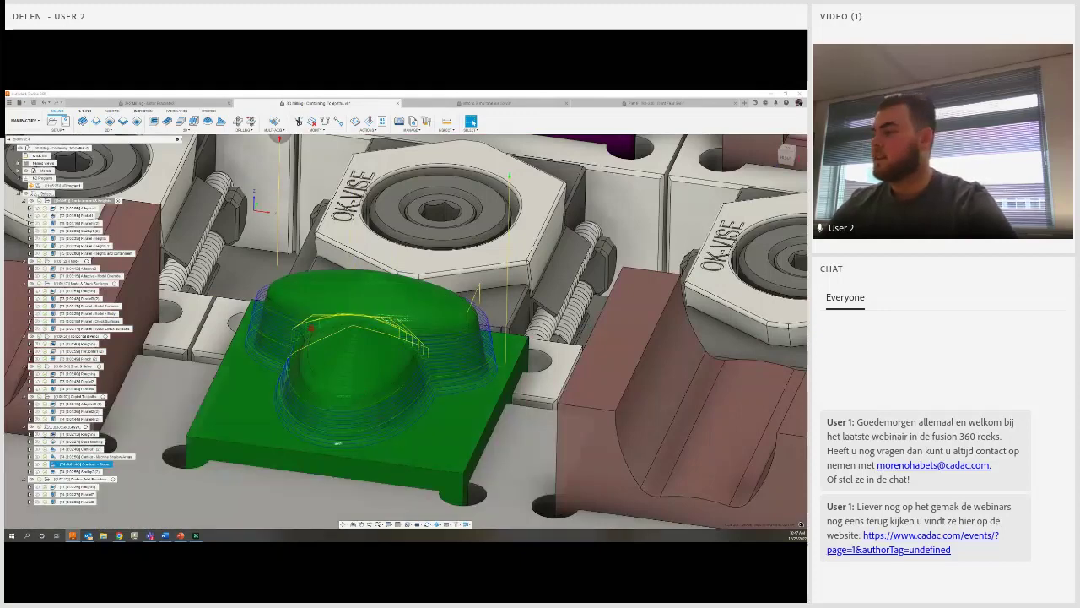
key("Down")
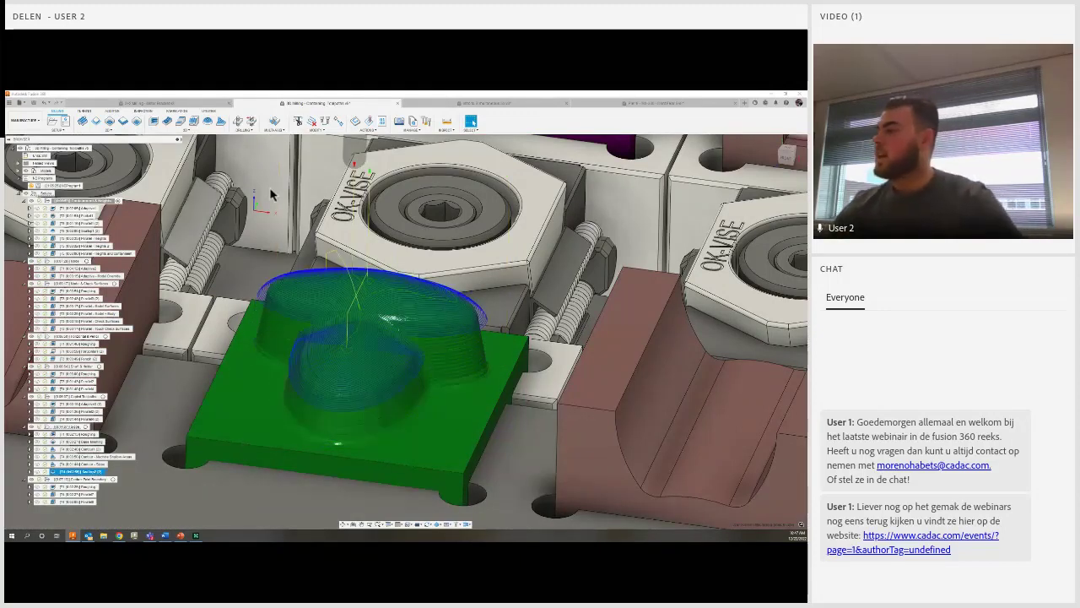
- Reopen the 3D milling strategy list, then zoom out to the full fixture plate
left_click(185, 129)
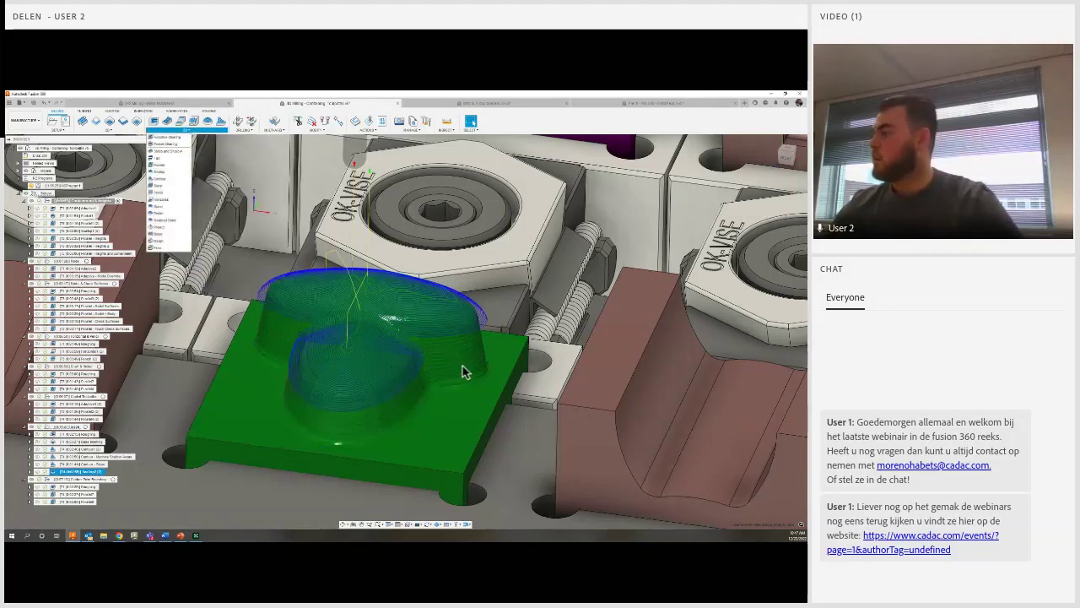
scroll(463, 371, "down", 5)
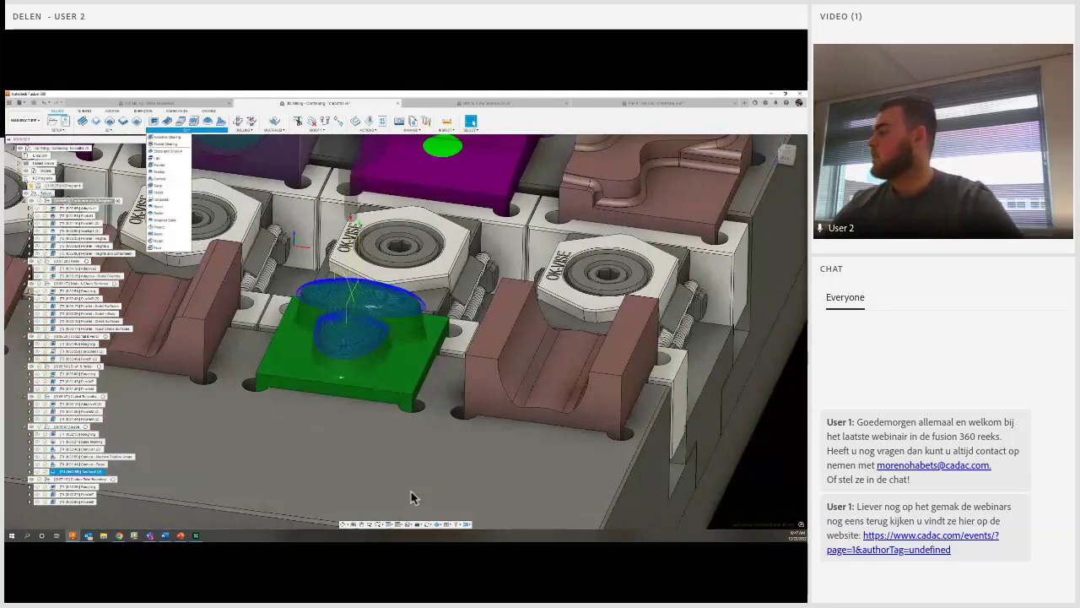
scroll(518, 473, "down", 3)
scroll(779, 393, "down", 5)
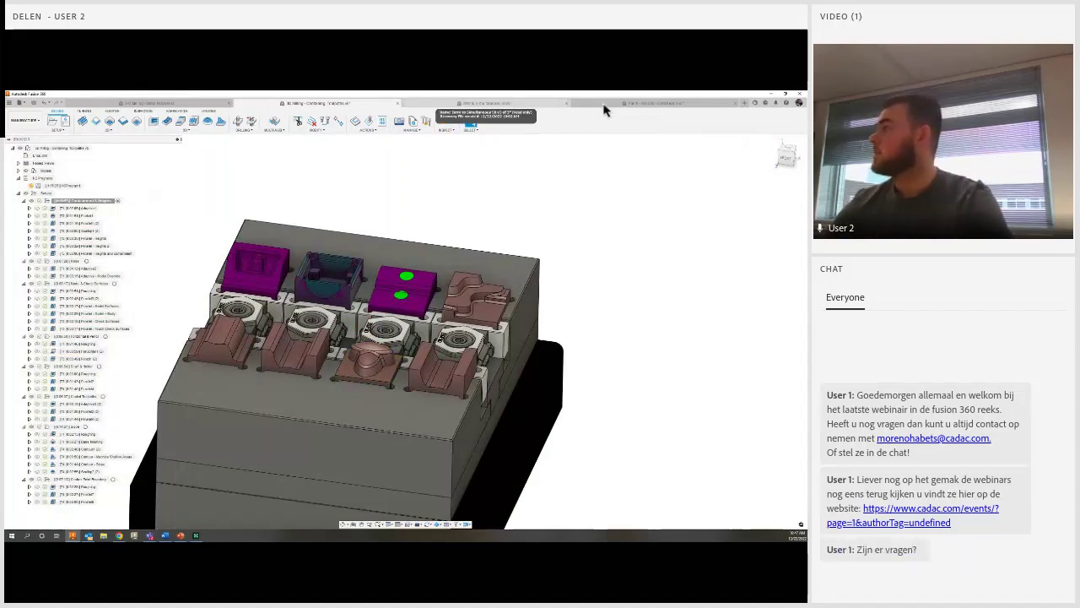
- Switch to the bracket-on-5-axis-vise document, clear the selection, and collapse one setup in the browser
left_click(540, 103)
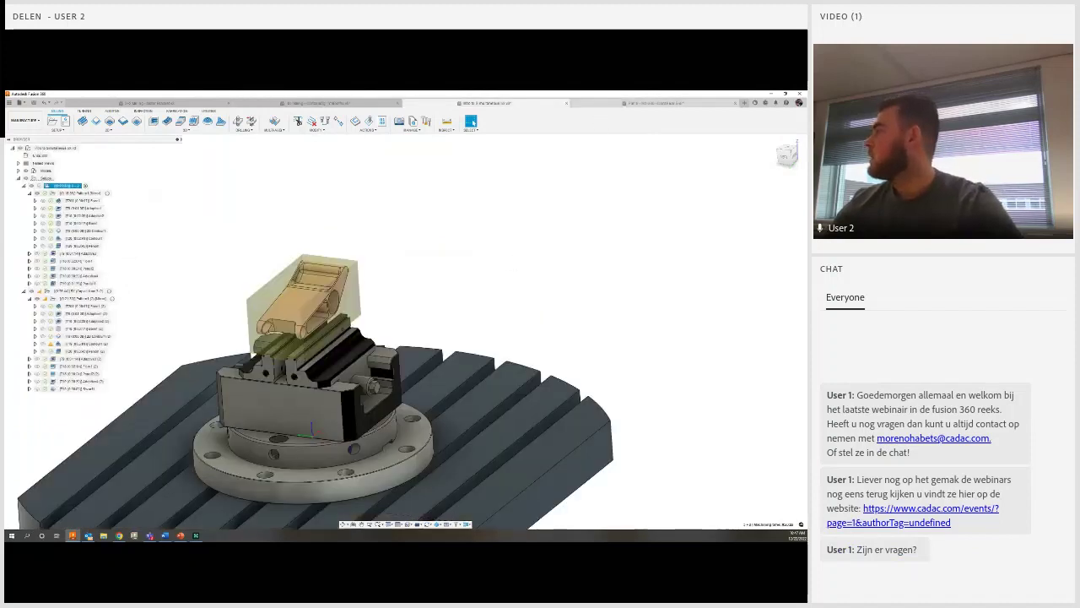
left_click(654, 103)
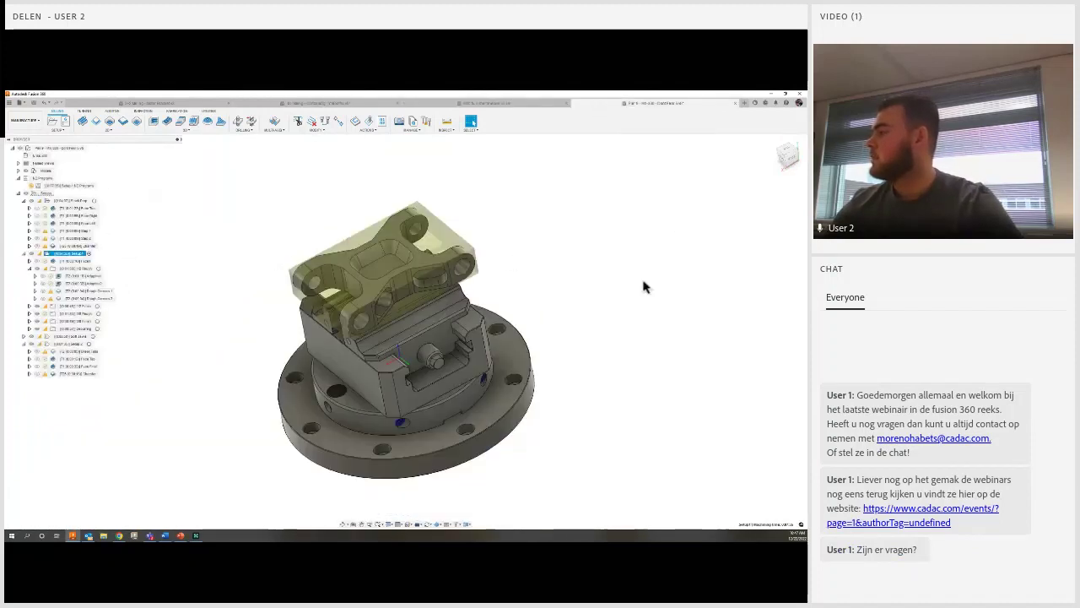
left_click(643, 287)
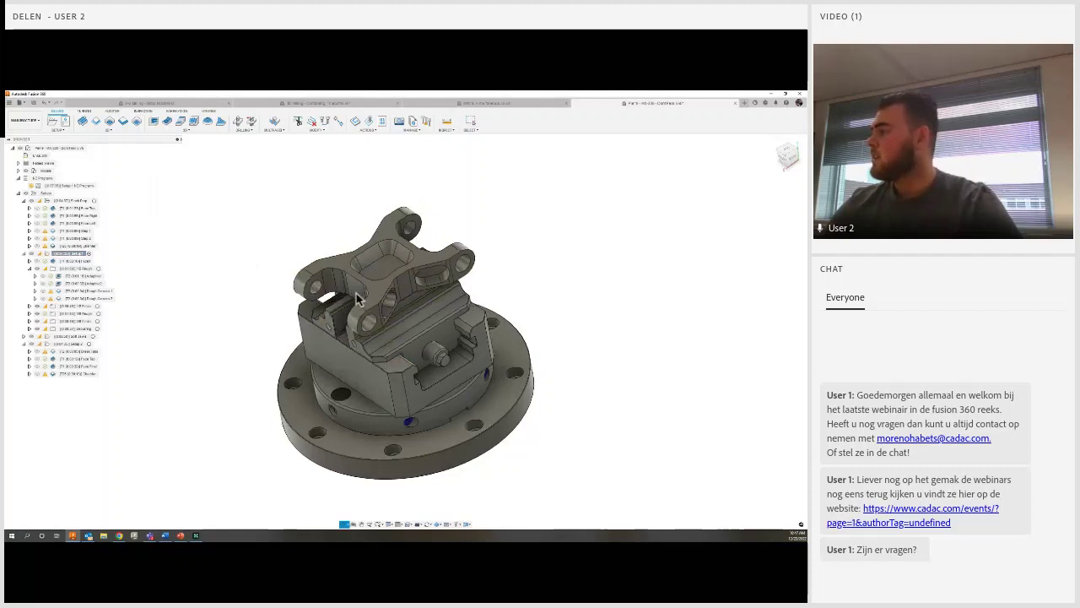
middle_click_drag(309, 281, 352, 283, "shift")
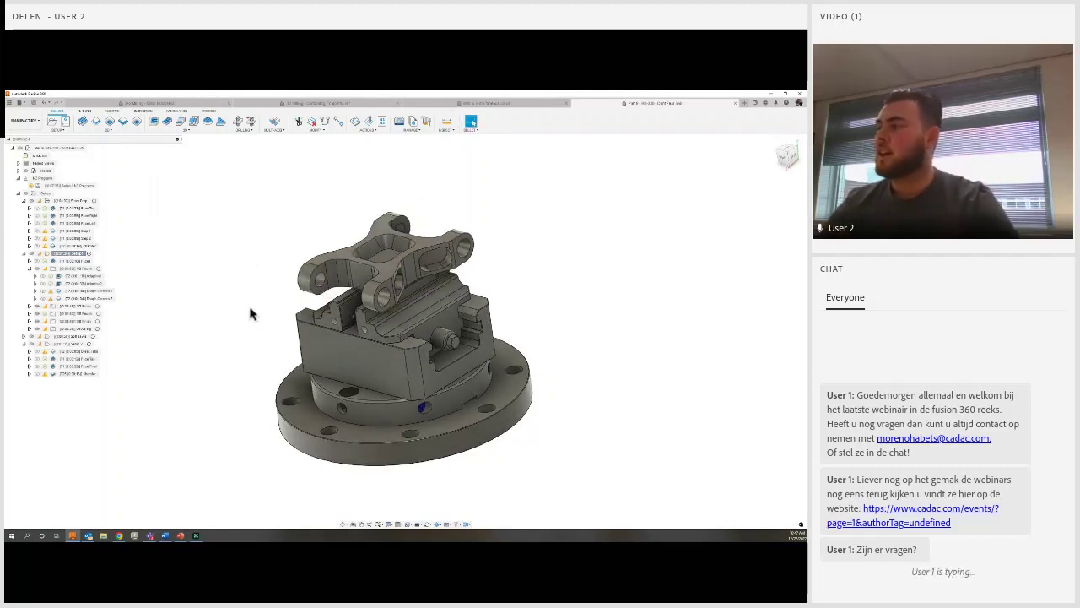
left_click(29, 243)
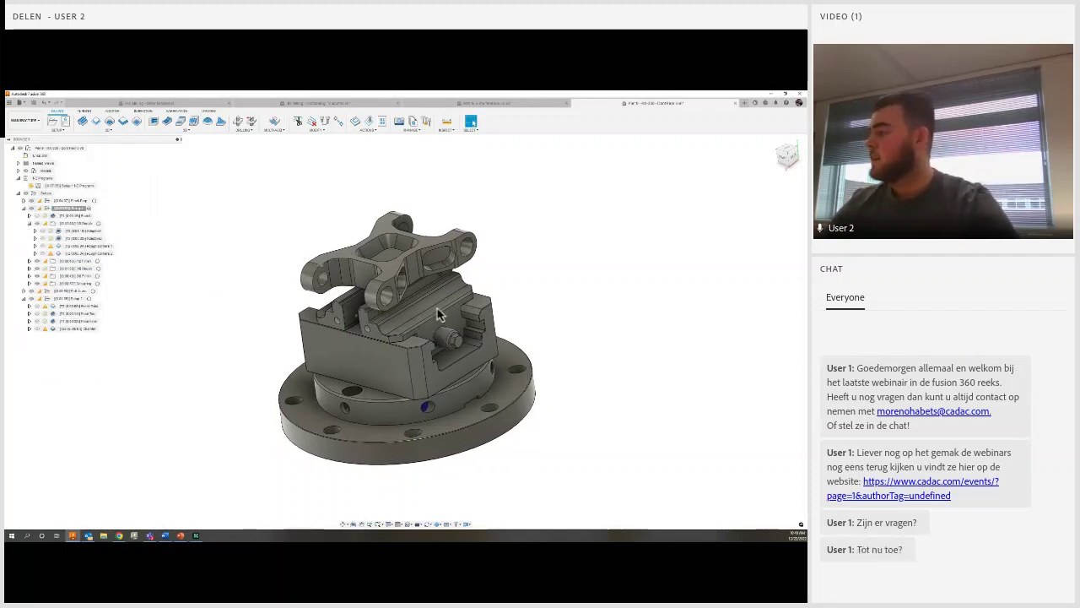
mouse_move(437, 311)
middle_mouse_down("shift")
mouse_move(434, 294)
mouse_move(431, 316)
mouse_move(389, 316)
middle_mouse_up("shift")
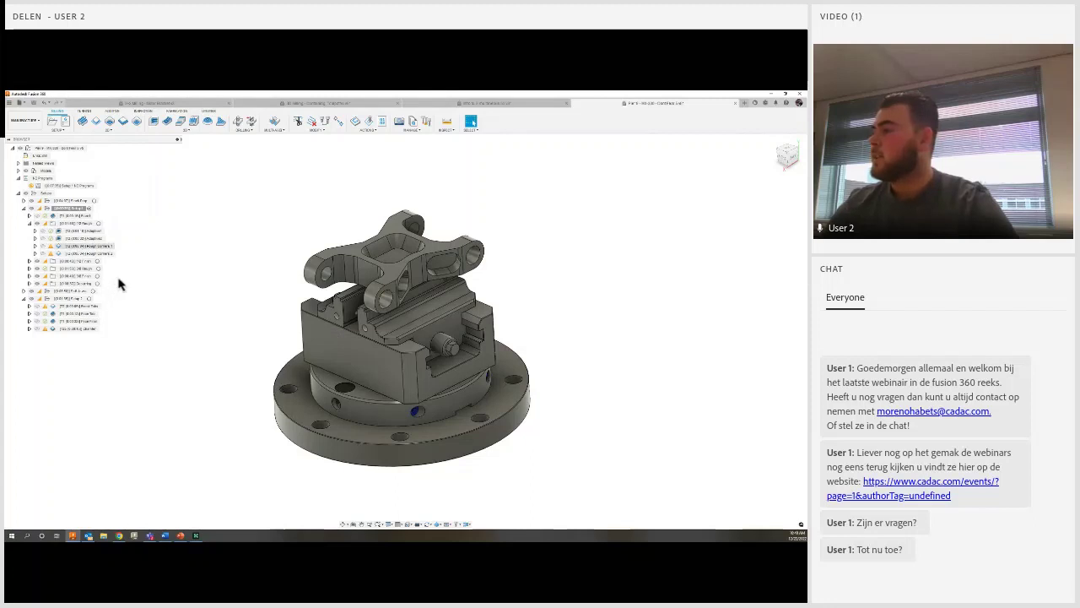
- Preview the bracket's Adaptive operation and the next two toolpaths, orbiting to inspect each
left_click(80, 231)
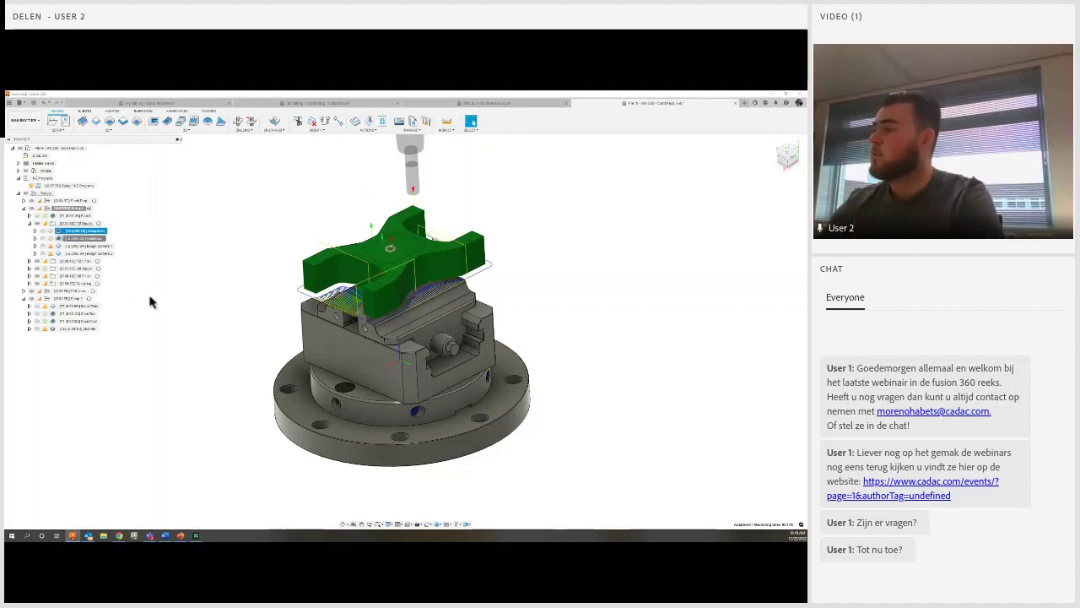
key("Down")
middle_click_drag(411, 333, 494, 300, "shift")
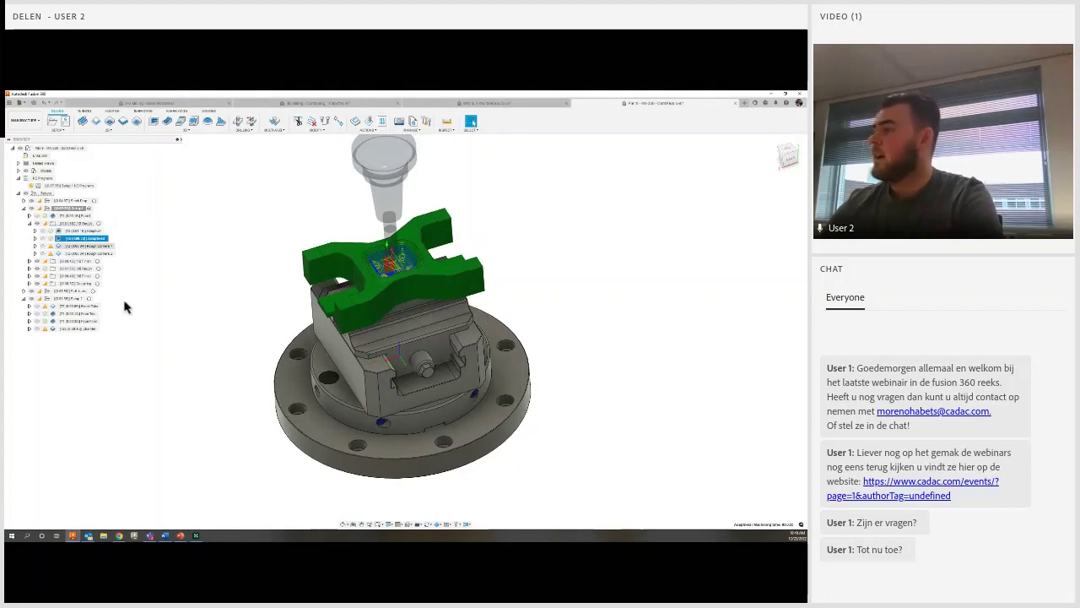
key("Down")
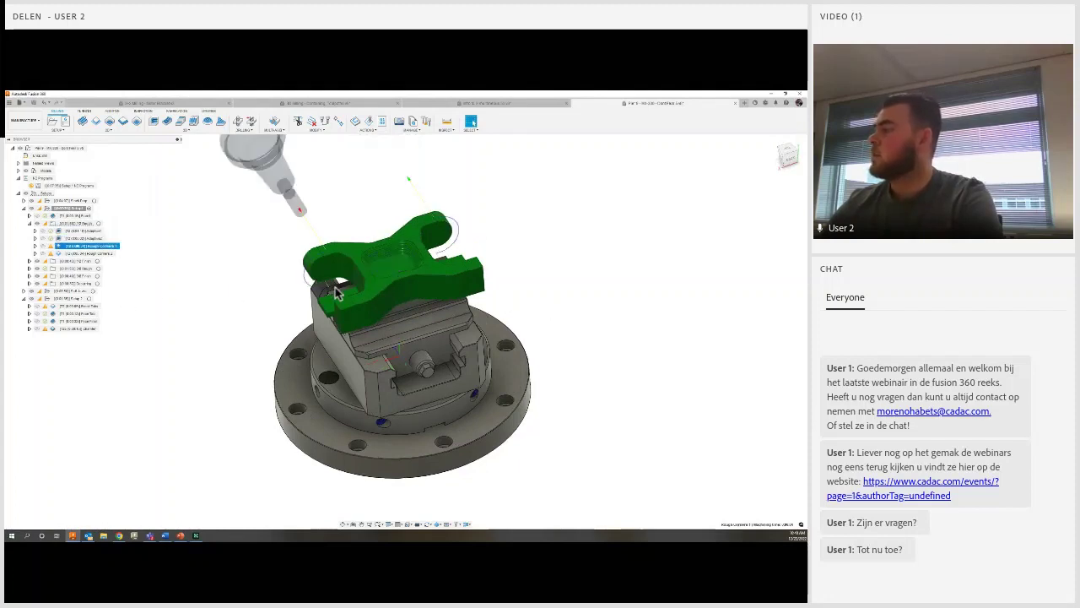
middle_click_drag(335, 293, 462, 233, "shift")
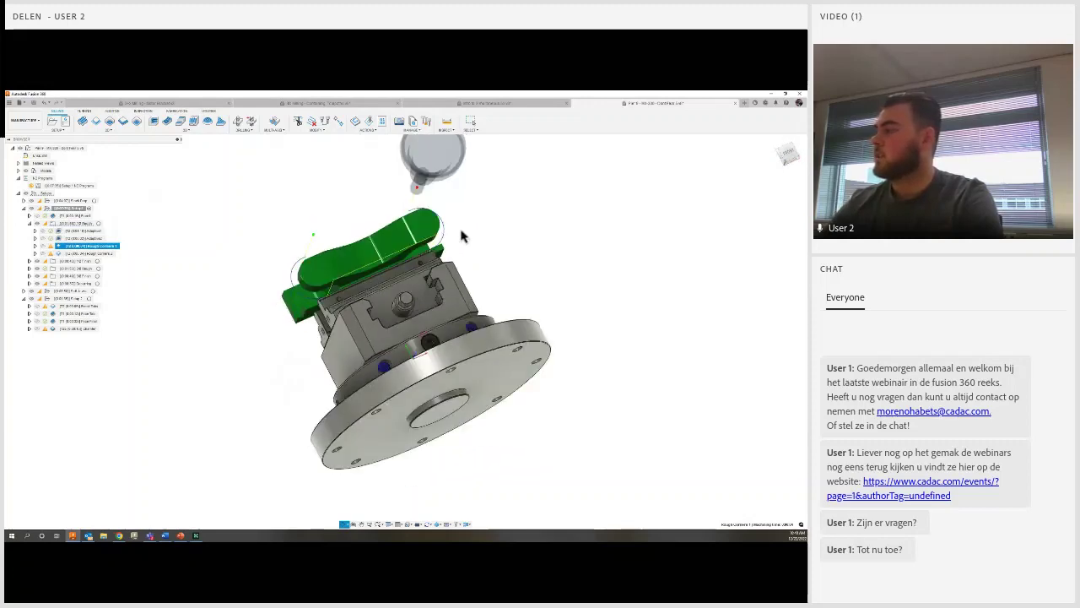
middle_click_drag(462, 237, 485, 244, "shift")
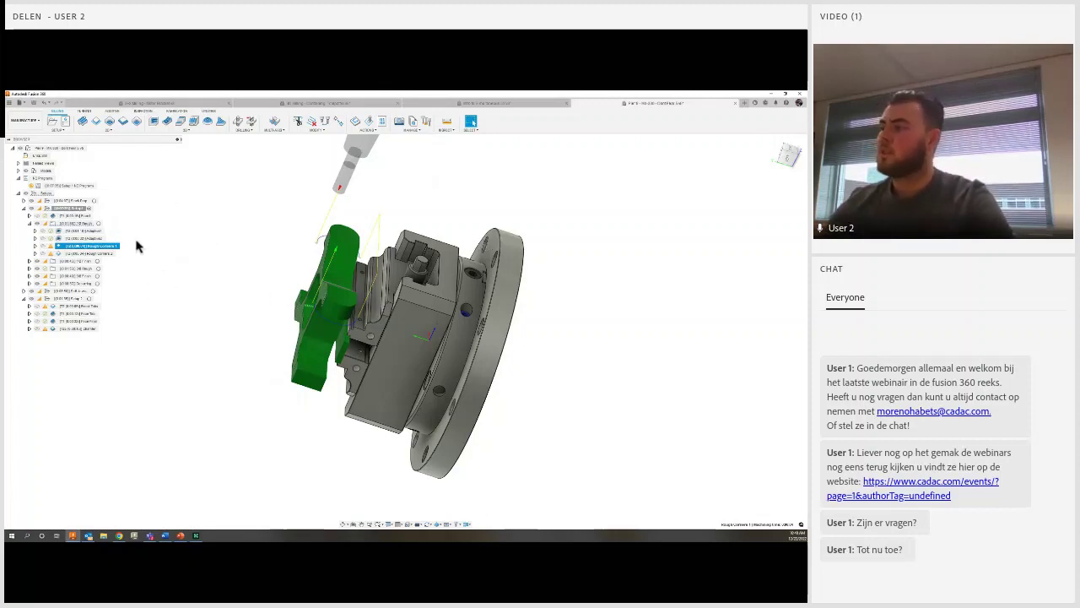
- Check an operation's geometry and tool orientation settings, then close them and orbit to a low side view
double_click(80, 246)
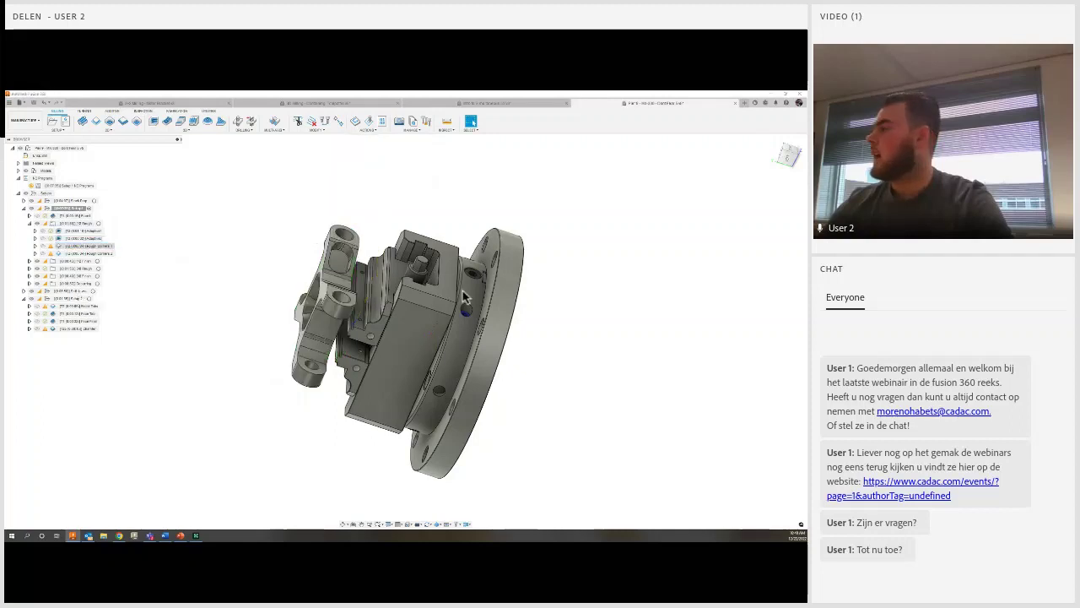
left_click(742, 185)
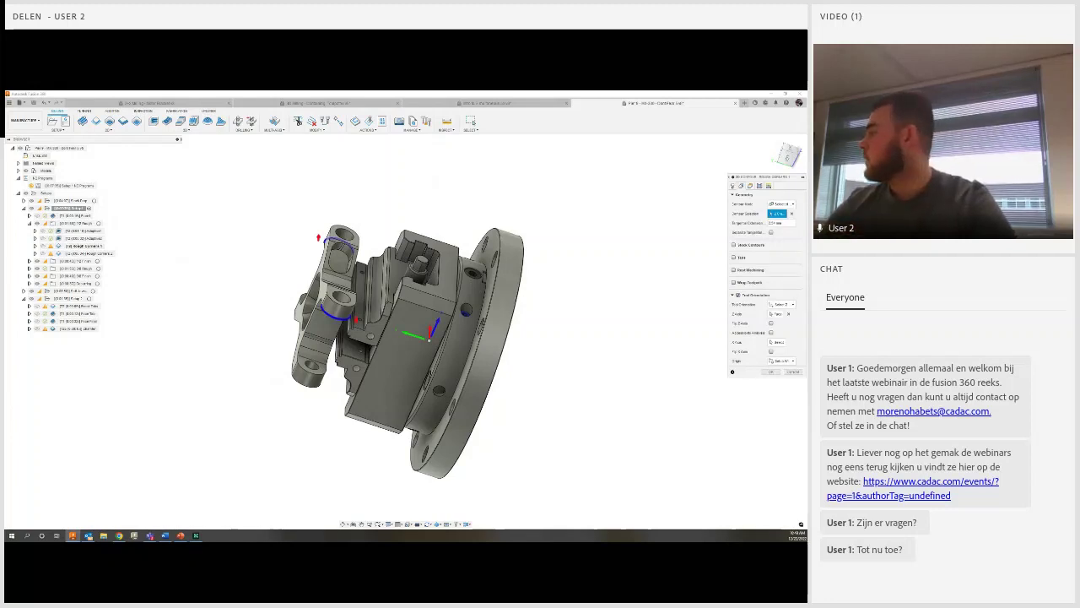
key("Return")
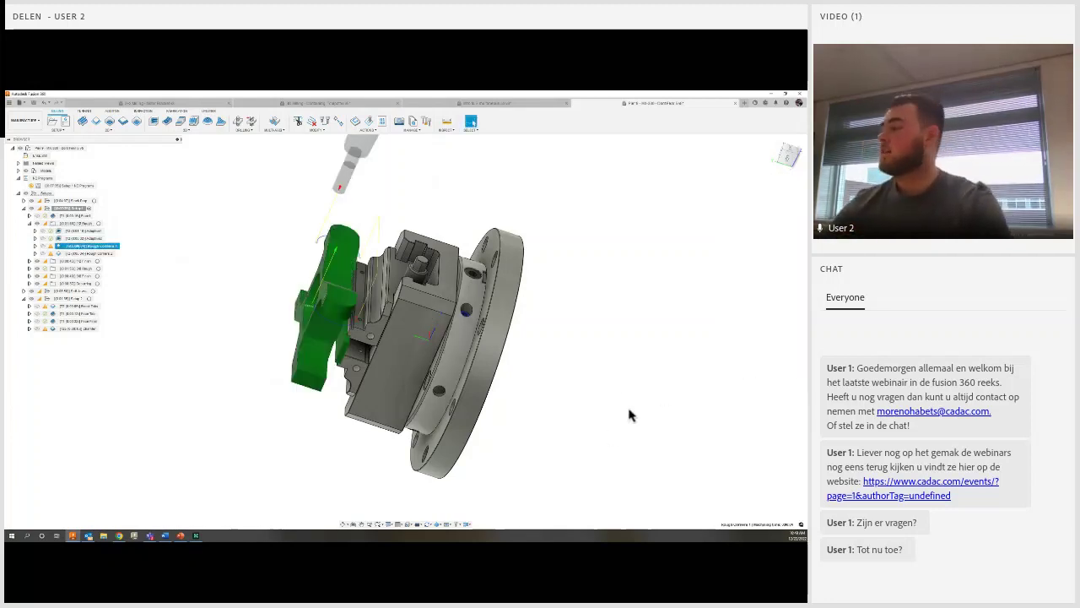
middle_click_drag(509, 392, 132, 321, "shift")
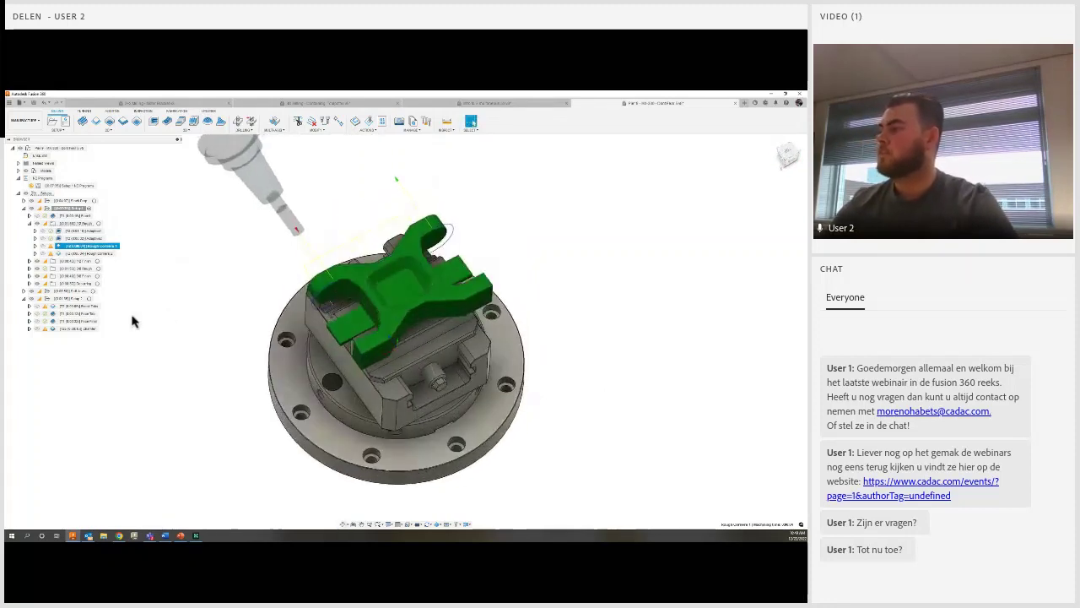
mouse_move(379, 381)
middle_mouse_down("shift")
mouse_move(369, 342)
mouse_move(369, 351)
middle_mouse_up("shift")
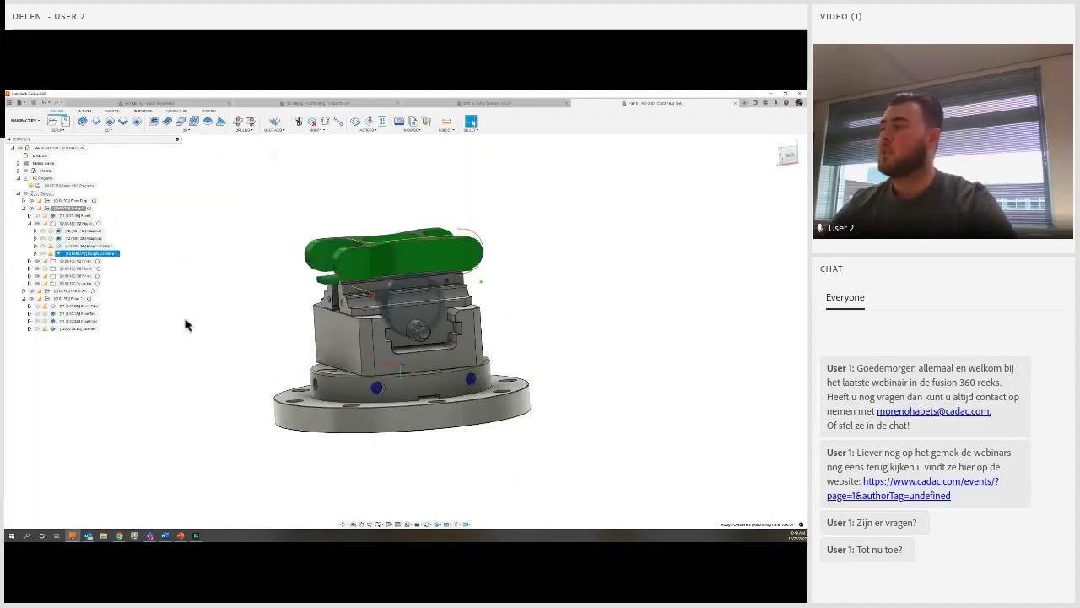
- Preview the probing, Top Contour Finishing and tilted-tool operations, then expand the next operations folder
left_click(77, 331)
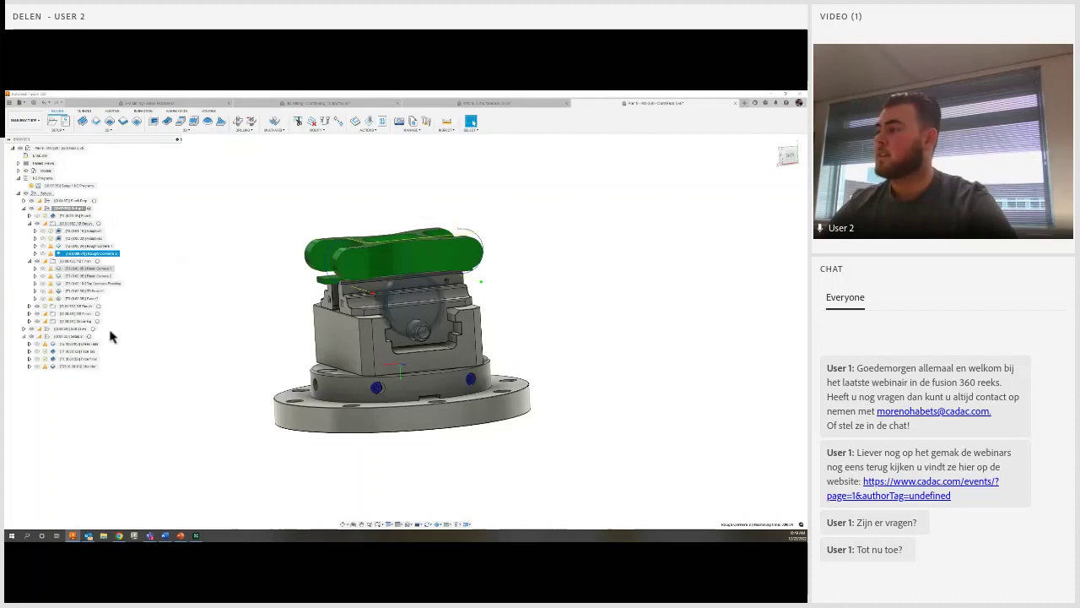
key("Down")
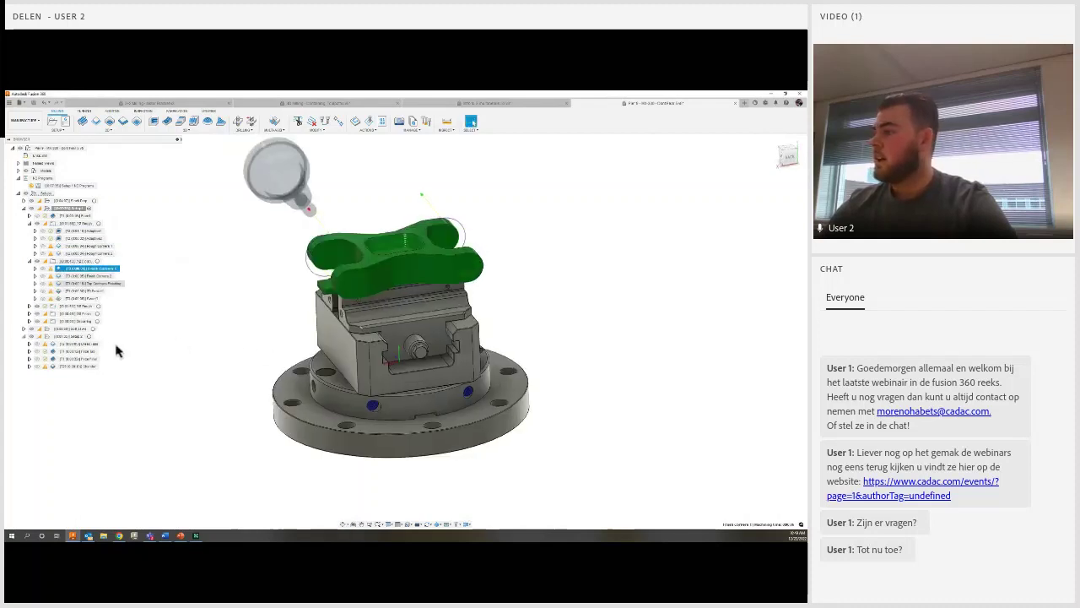
key("Down")
mouse_move(405, 337)
middle_mouse_down("shift")
mouse_move(392, 349)
mouse_move(373, 338)
mouse_move(564, 371)
middle_mouse_up("shift")
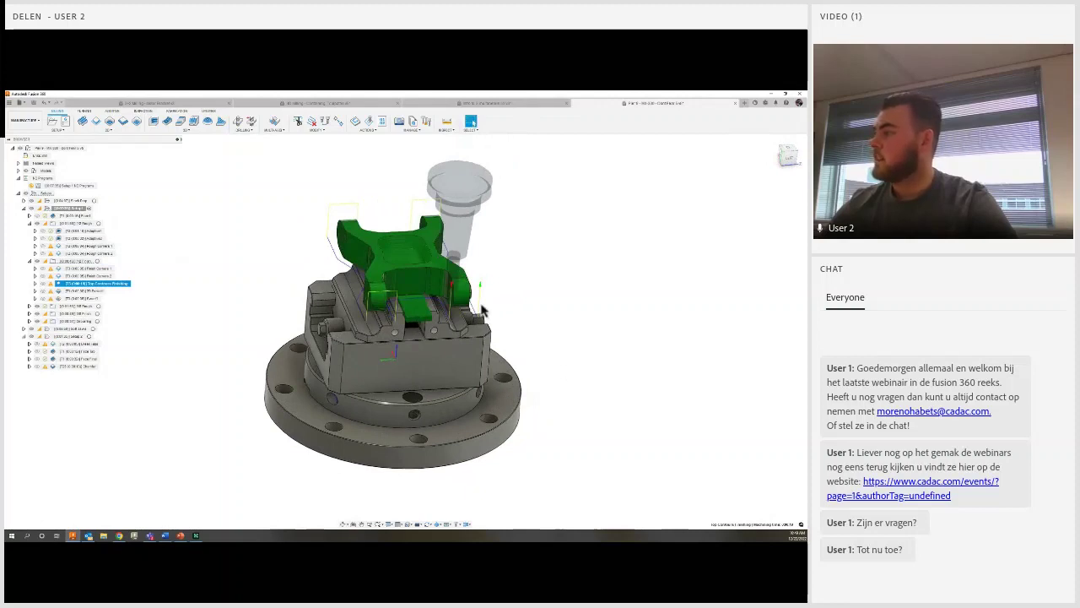
key("Down")
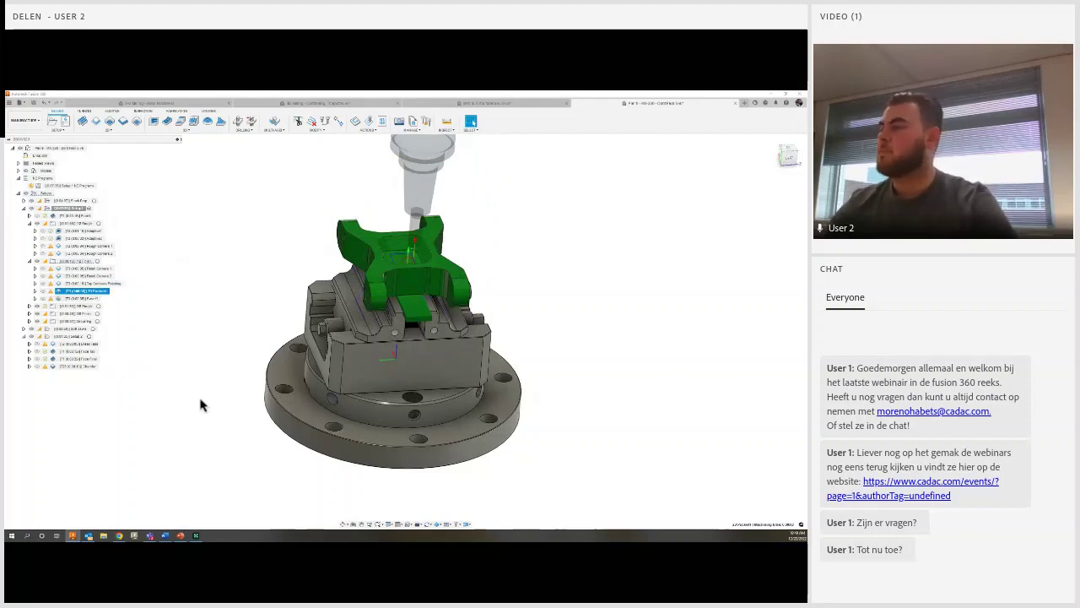
key("Down")
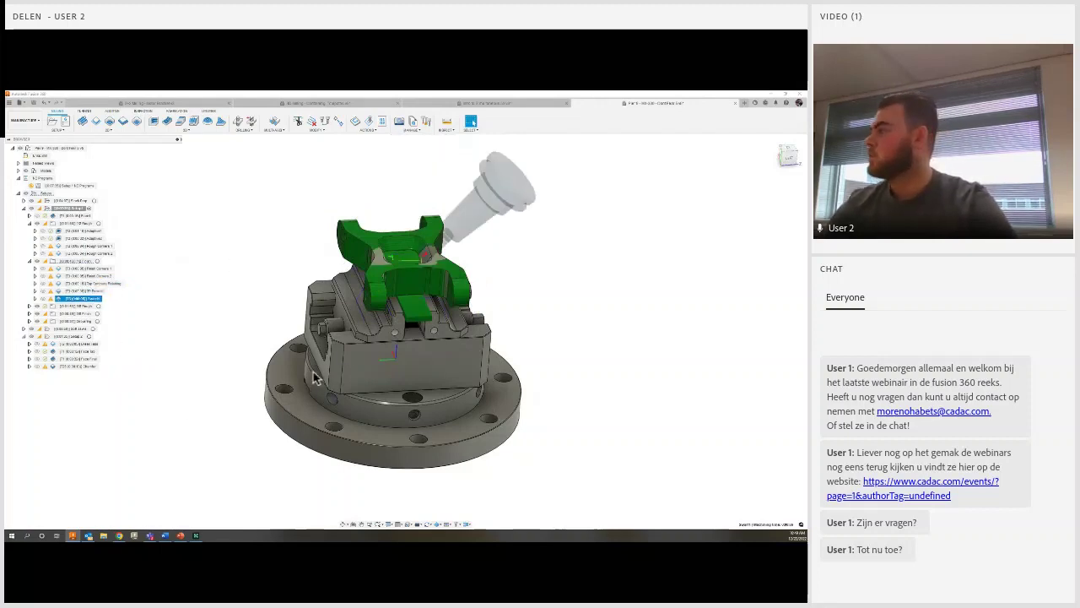
middle_click_drag(424, 302, 409, 309, "shift")
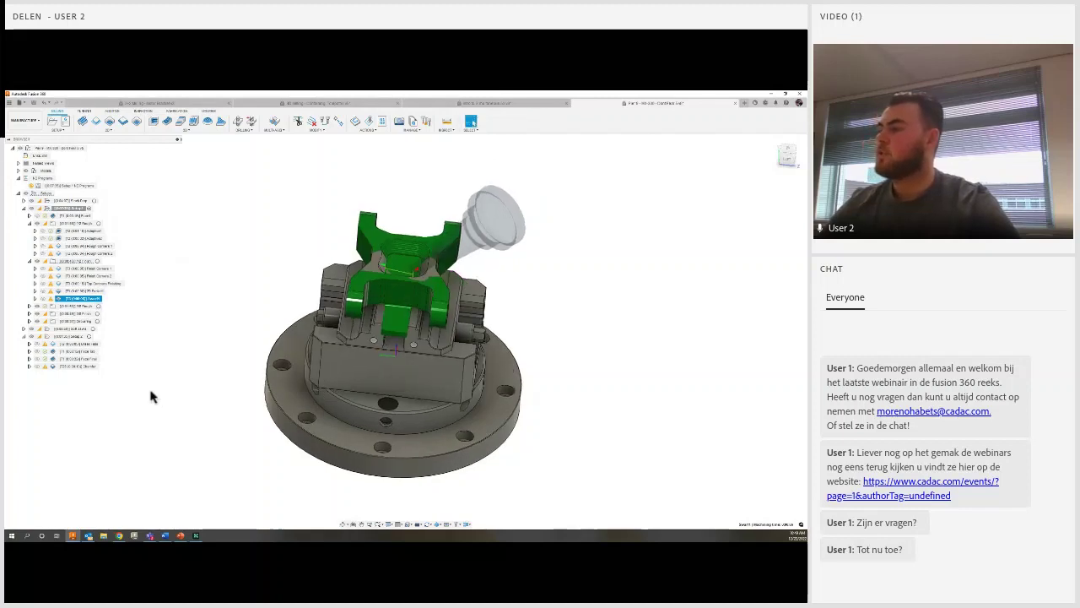
left_click(38, 386)
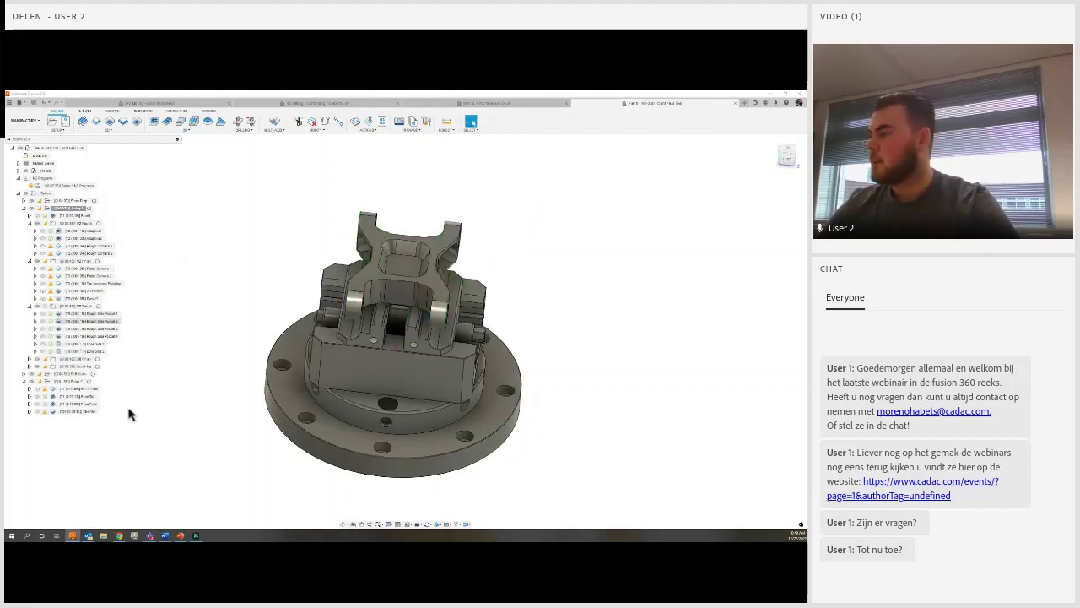
- Show the next operation's toolpath and tool position, then switch to the bracket-on-vise document
left_click(81, 298)
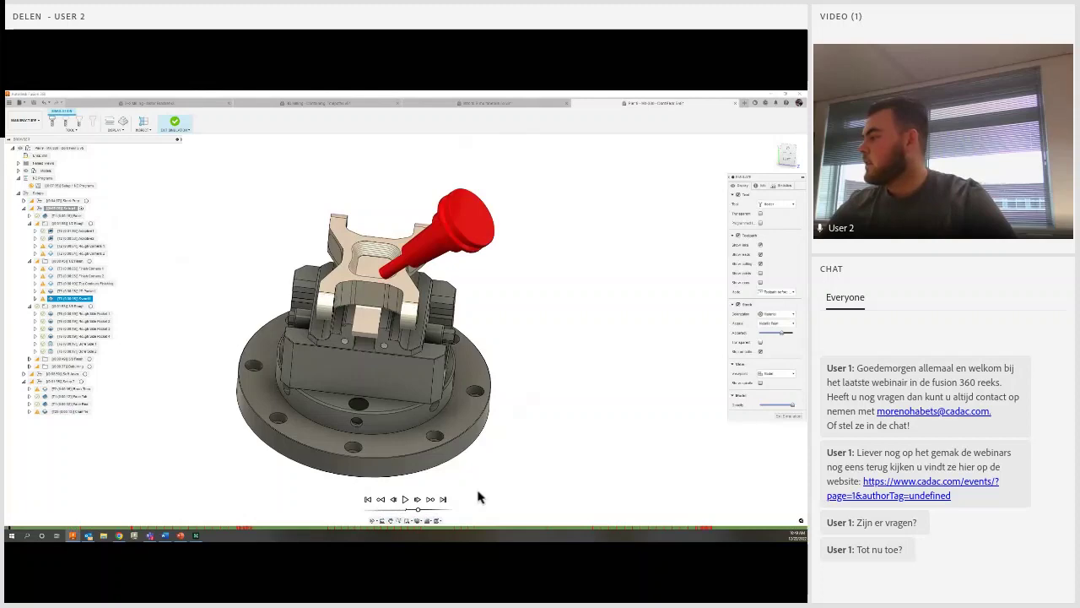
mouse_move(478, 498)
middle_mouse_down("shift")
mouse_move(555, 478)
mouse_move(535, 487)
middle_mouse_up("shift")
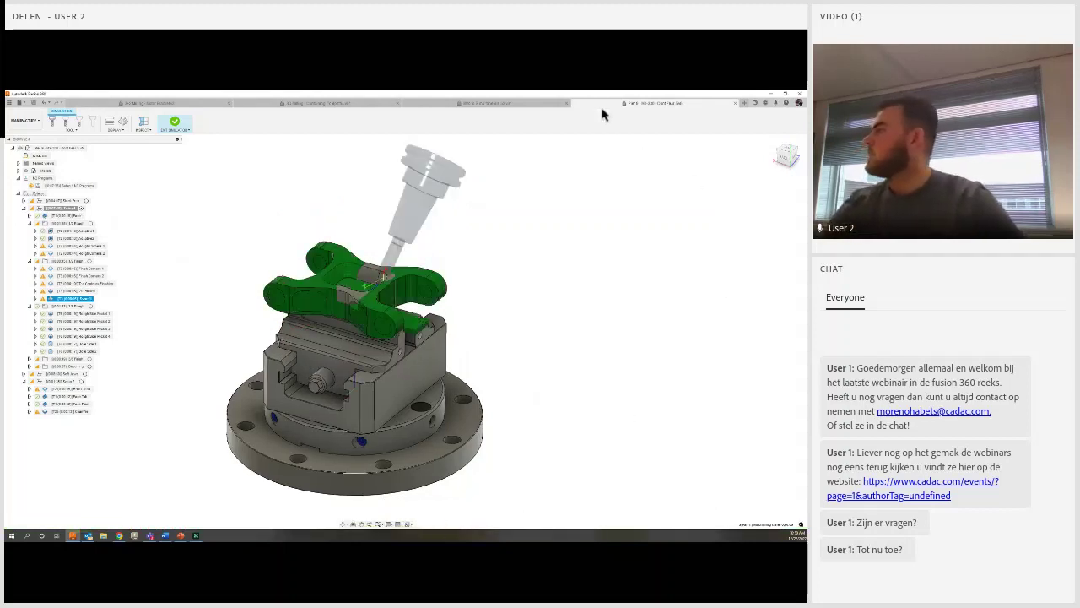
left_click(485, 103)
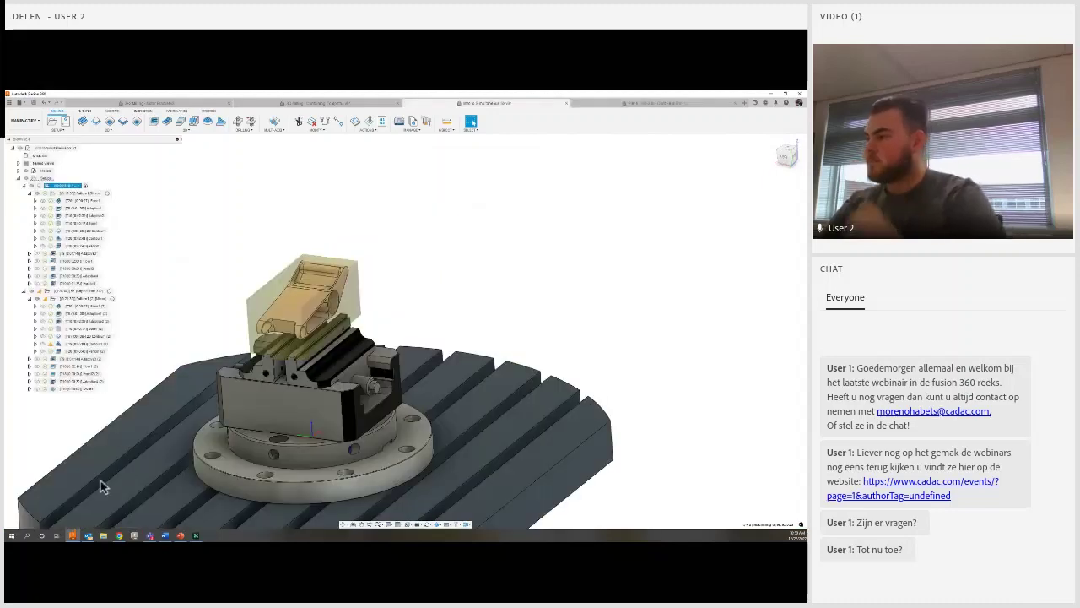
- Show a bracket toolpath and inspect it from the front ViewCube view and tilted angles
left_click(74, 388)
scroll(365, 397, "up", 3)
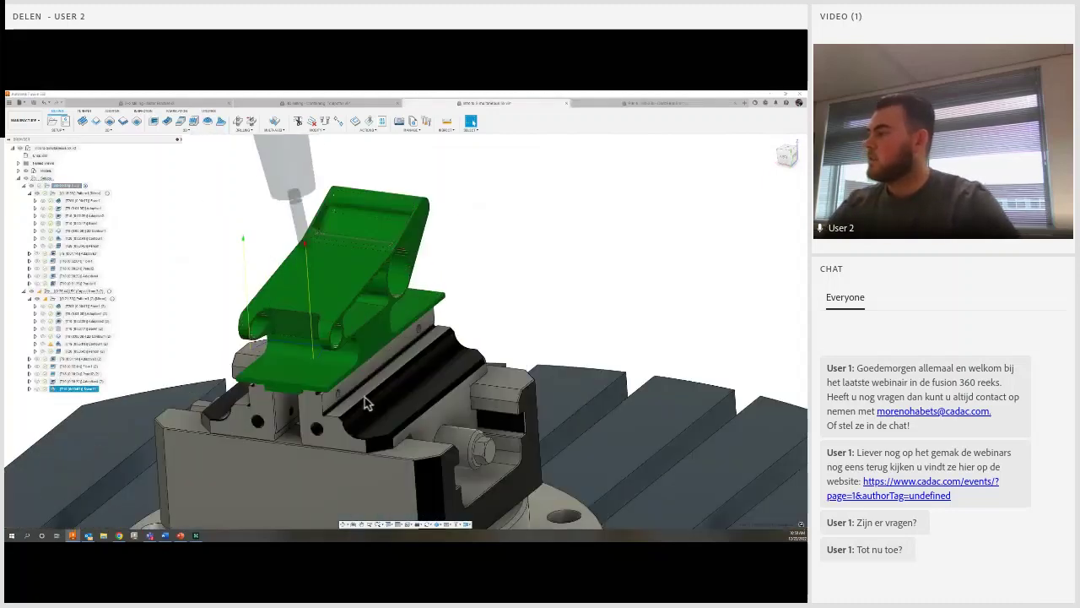
middle_click_drag(433, 257, 472, 279, "shift")
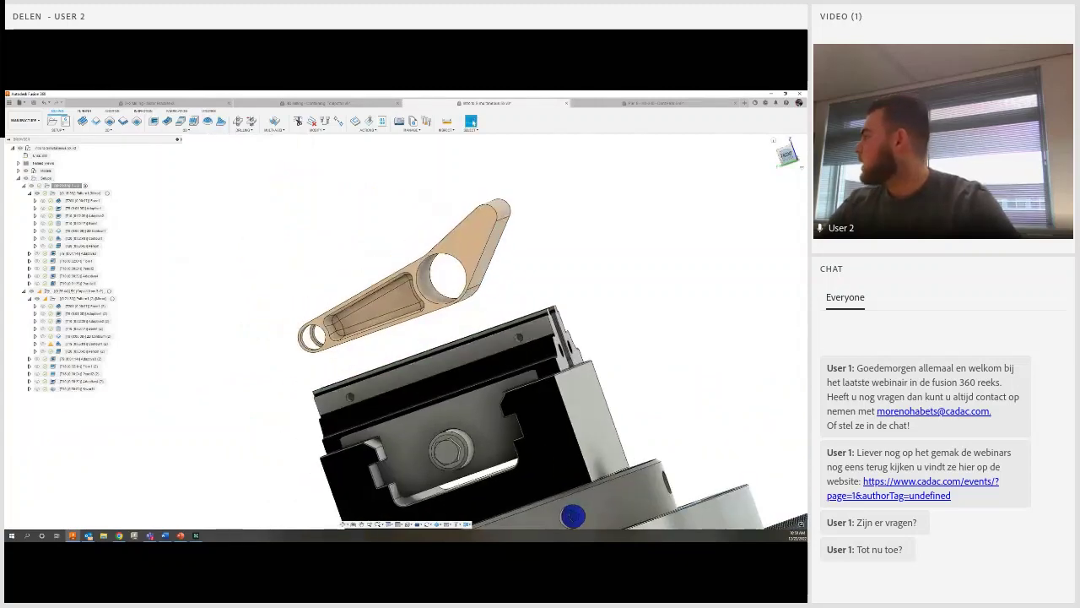
left_click(786, 155)
middle_click_drag(547, 360, 475, 362, "shift")
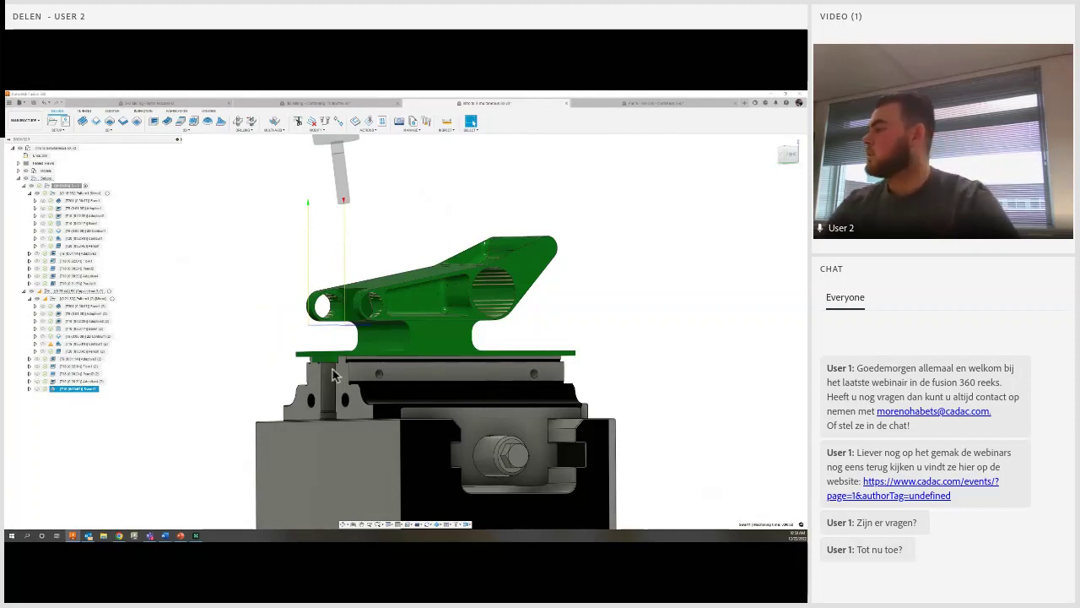
middle_click_drag(335, 375, 515, 327, "shift")
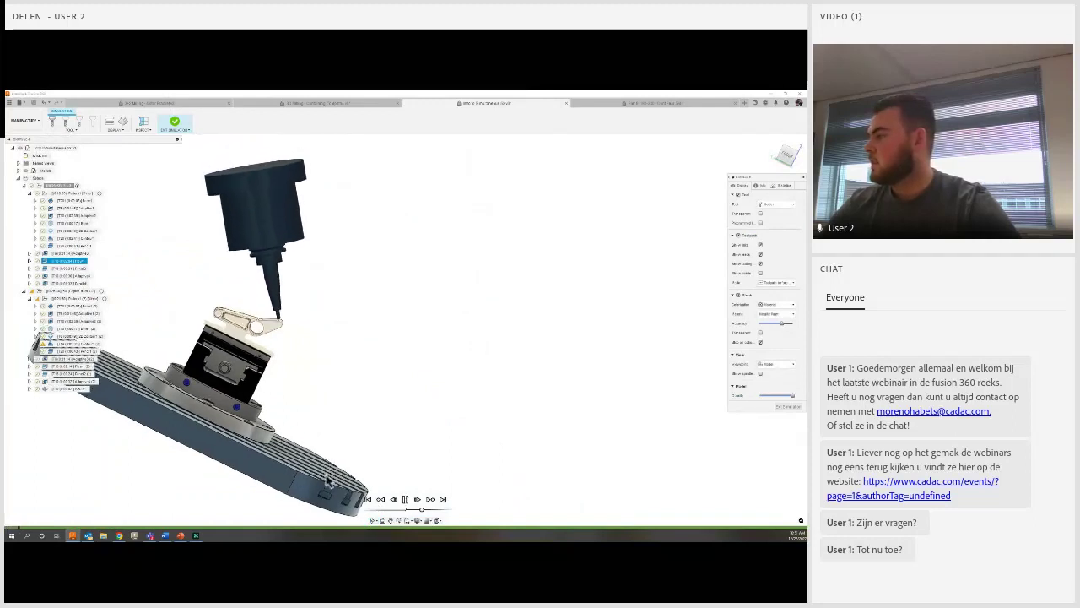
- Zoom in on the running bracket simulation, then exit it with Close Simulation
scroll(355, 419, "up", 3)
scroll(359, 396, "up", 2)
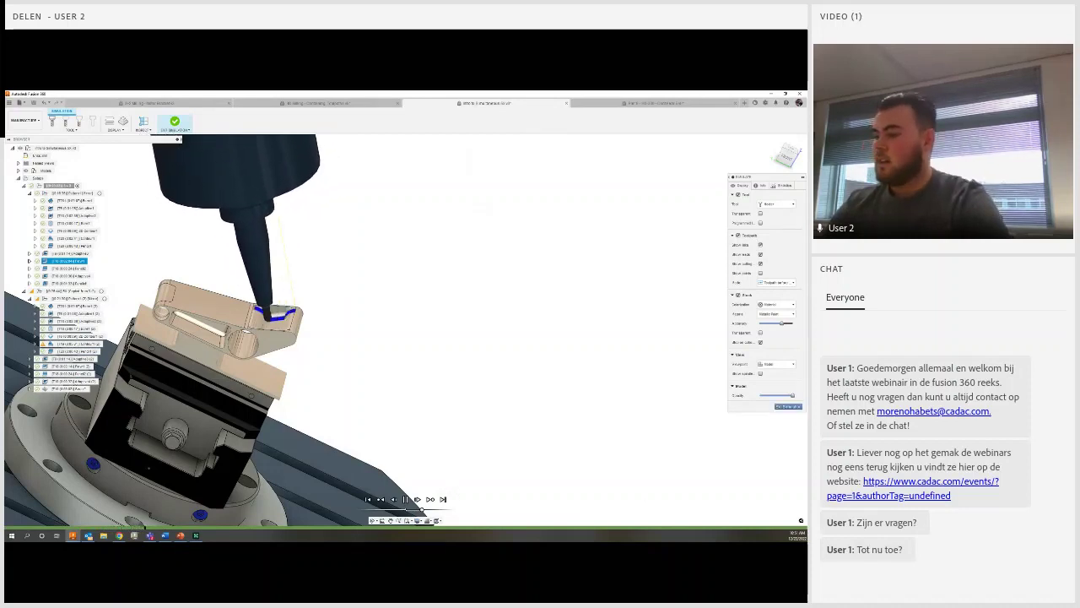
left_click(789, 406)
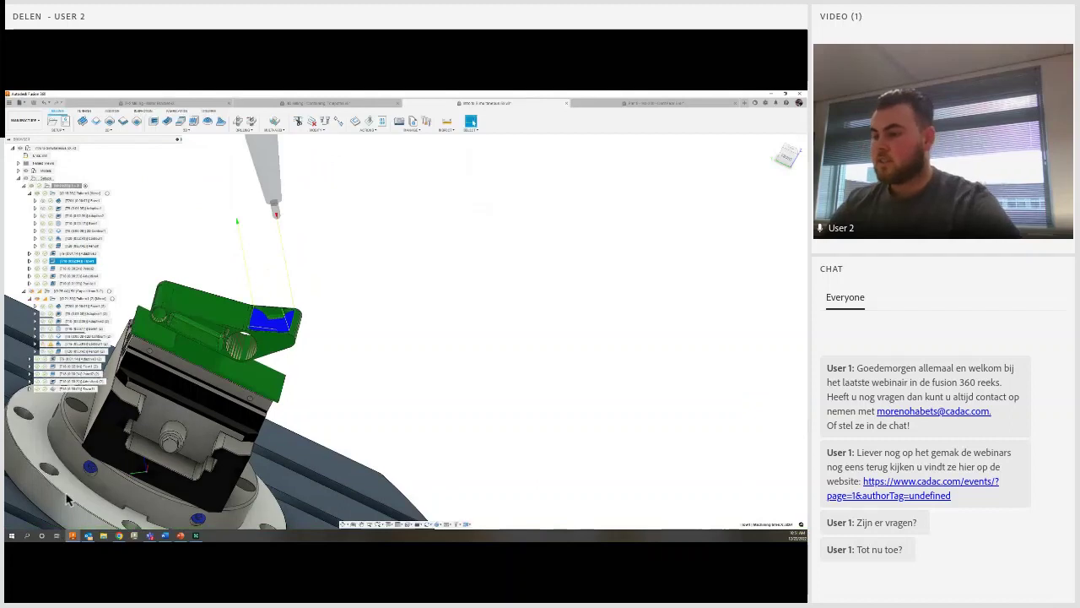
- Select the bracket's next toolpath and zoom in on its machined area
middle_click_drag(146, 433, 200, 435, "shift")
middle_click_drag(283, 448, 132, 429, "shift")
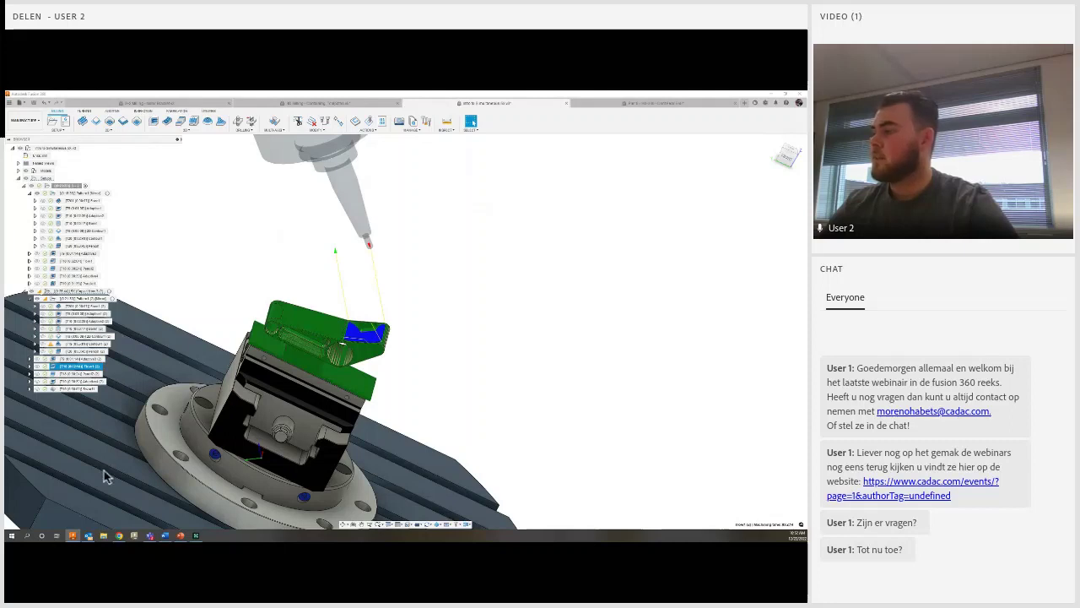
left_click(80, 373)
scroll(524, 422, "up", 3)
scroll(540, 428, "up", 2)
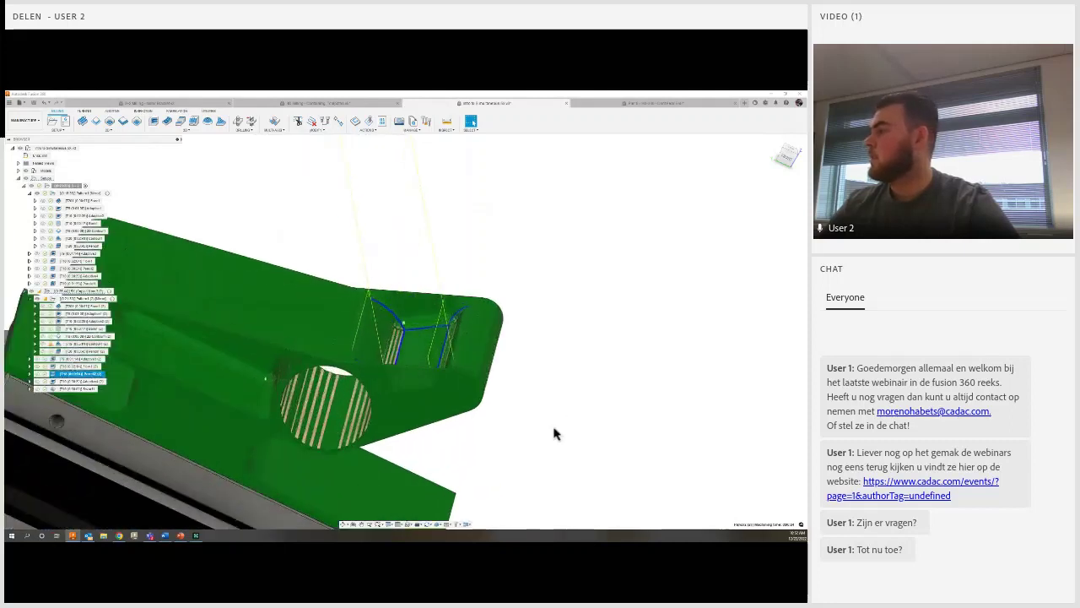
middle_click_drag(541, 427, 433, 392)
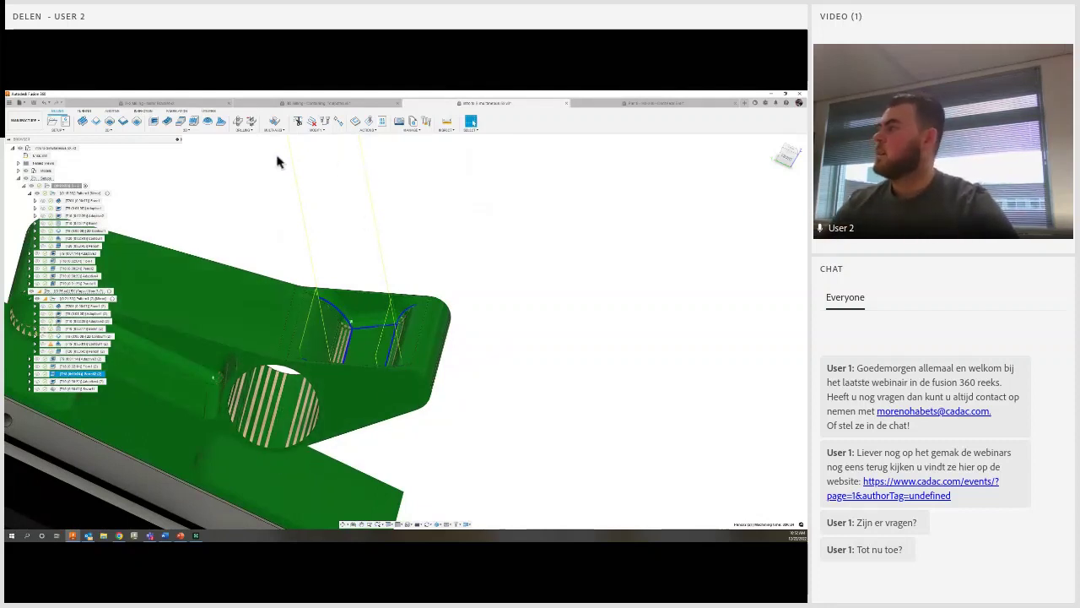
- Browse the 3D strategies like Steep and Shallow, then deselect the toolpath to show the plain bracket
left_click(185, 129)
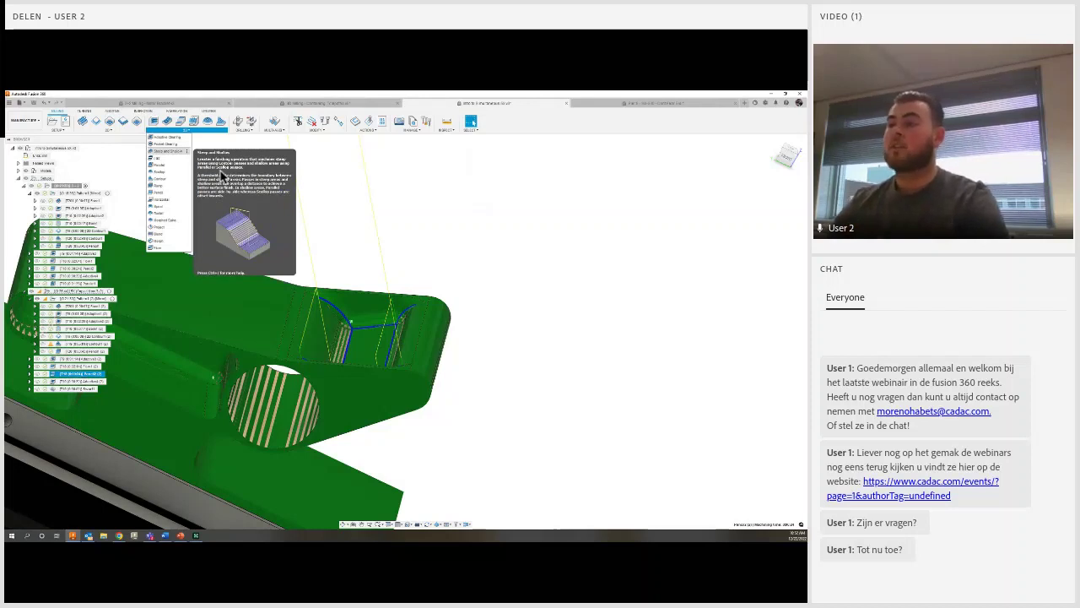
left_click(346, 182)
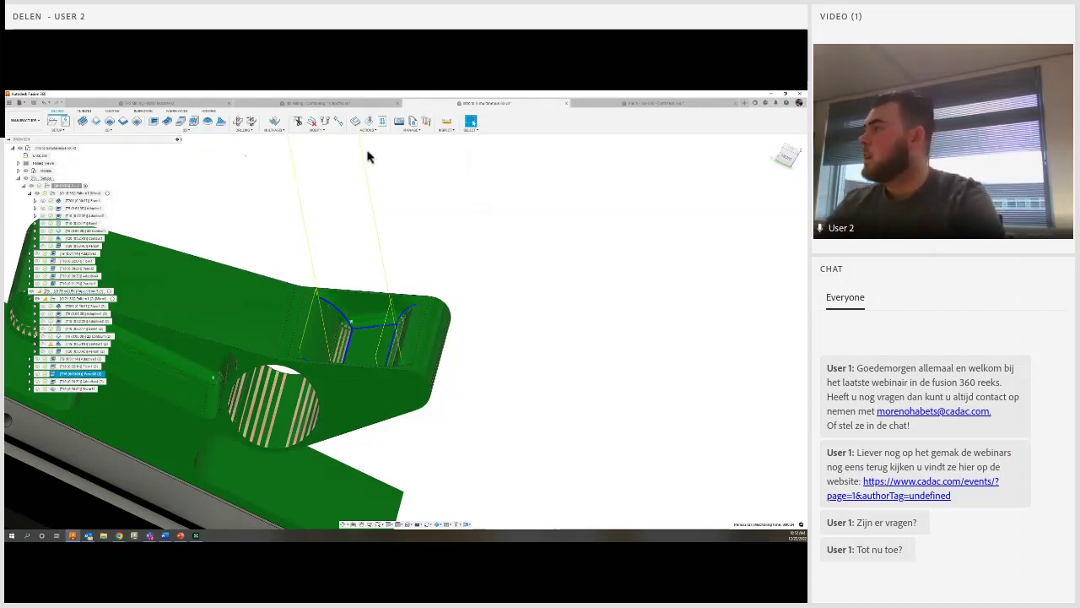
left_click(368, 155)
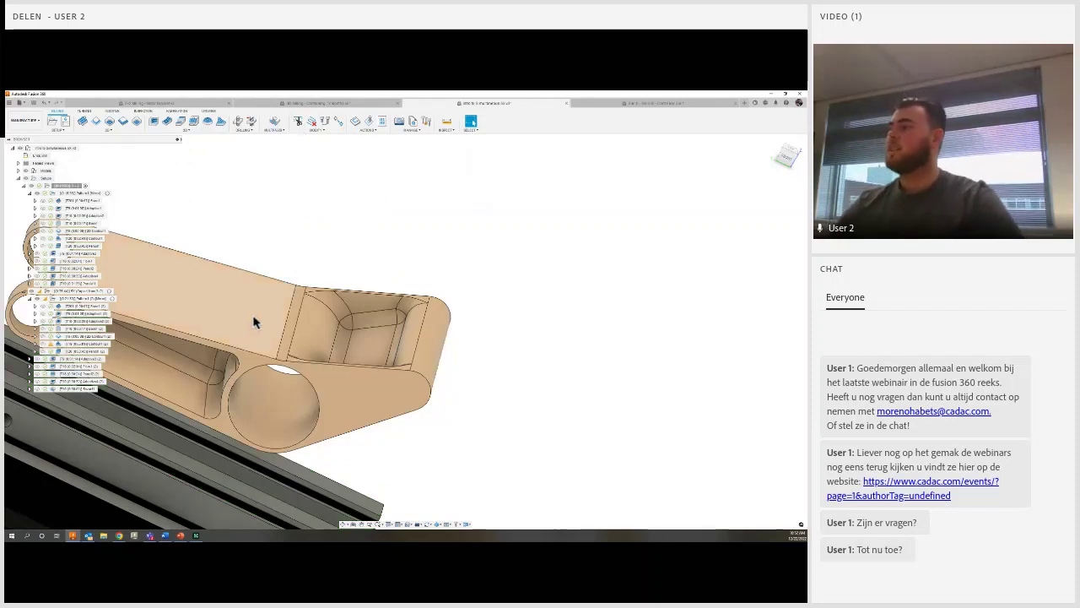
middle_click_drag(312, 195, 354, 335, "shift")
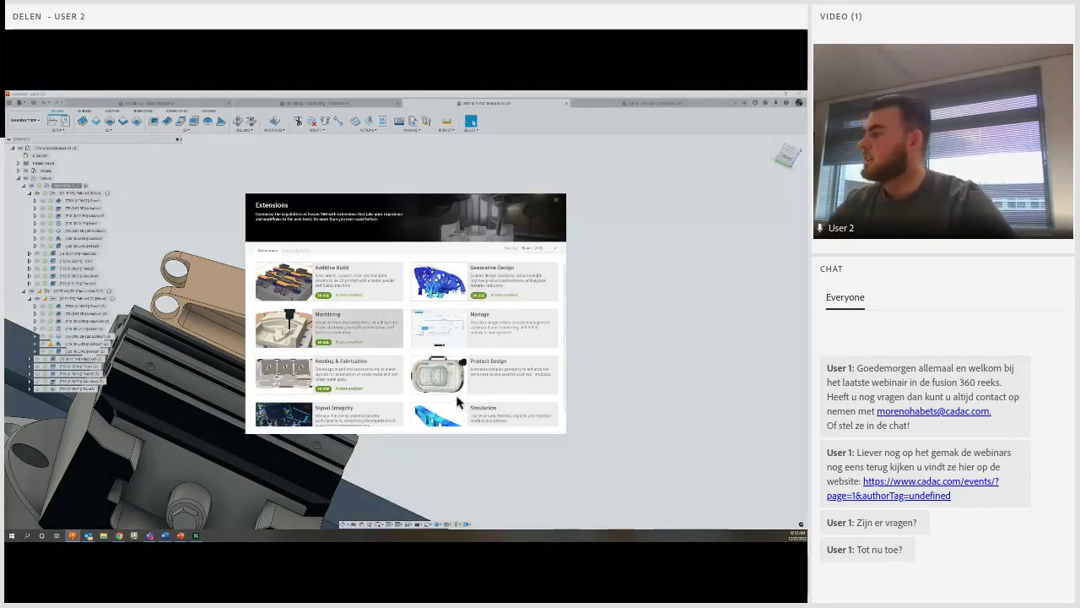
left_click(354, 325)
scroll(512, 363, "down", 1)
scroll(509, 361, "down", 2)
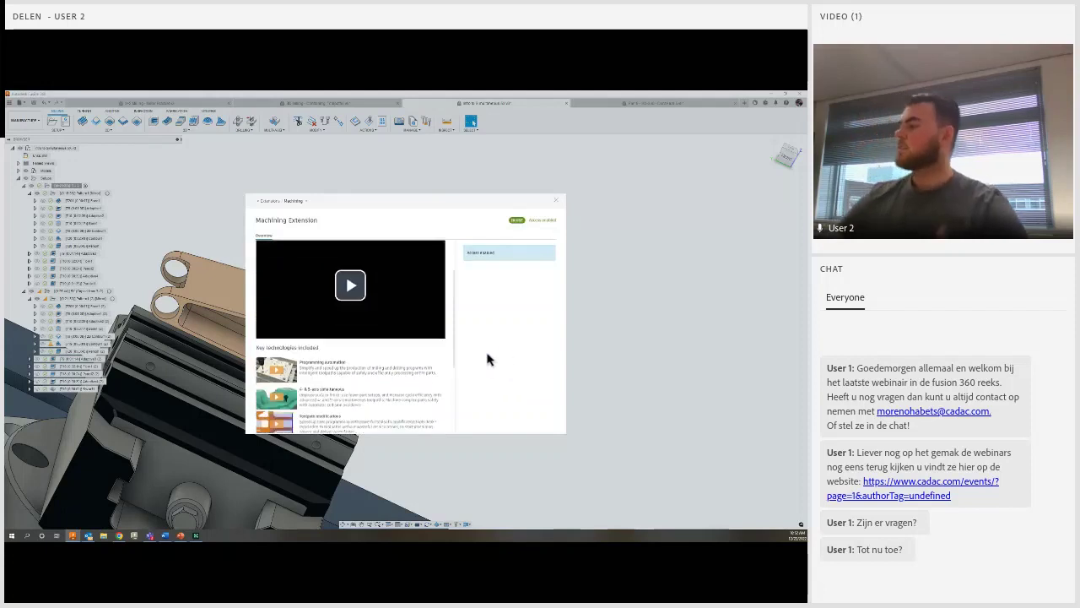
scroll(485, 362, "up", 2)
scroll(466, 362, "up", 1)
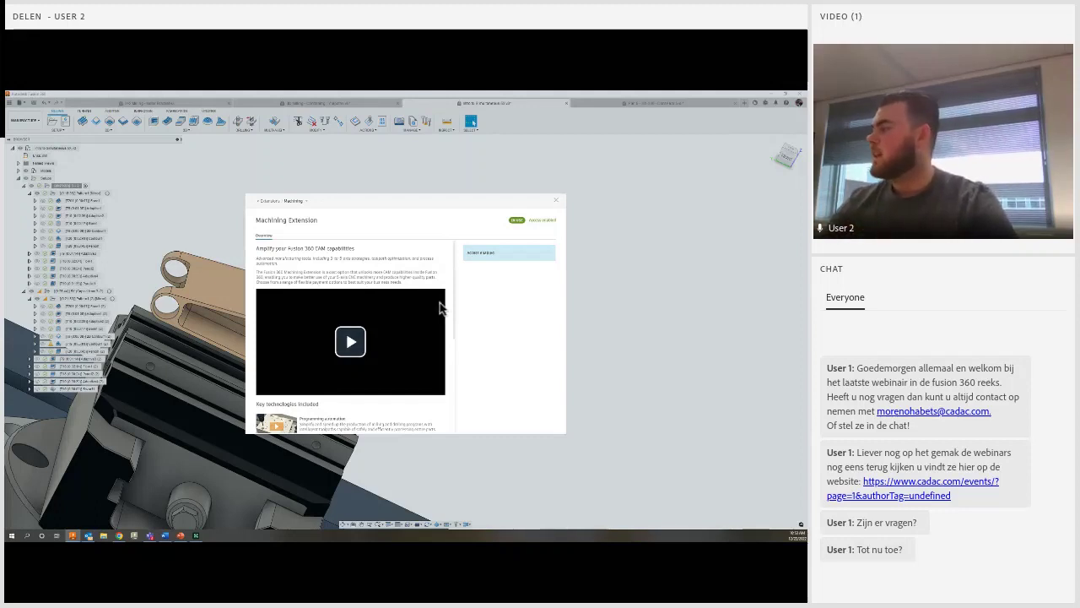
scroll(449, 371, "down", 2)
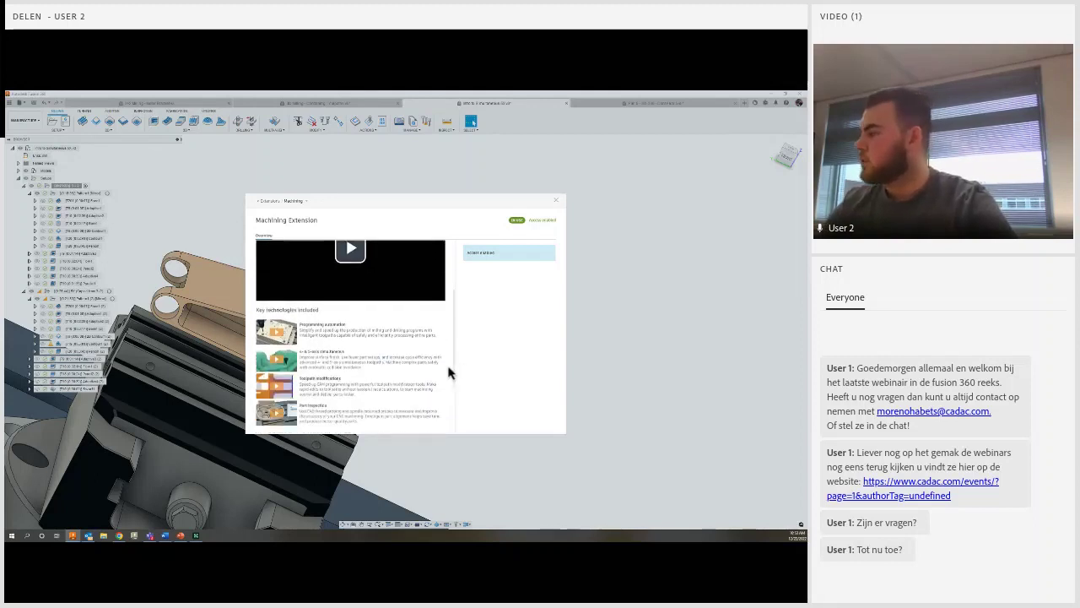
scroll(444, 395, "down", 1)
scroll(460, 414, "down", 1)
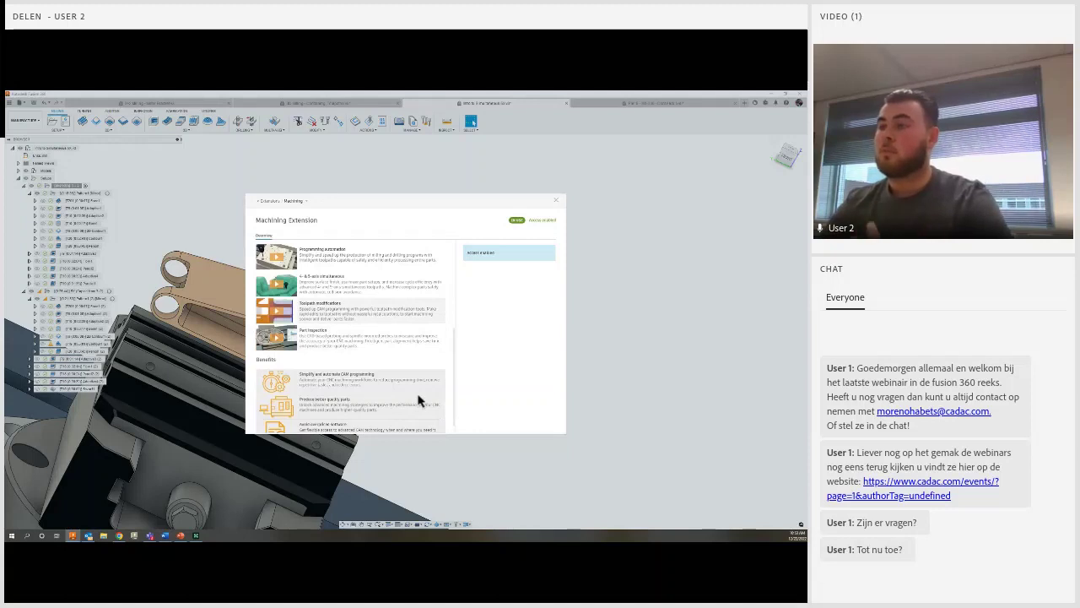
scroll(413, 406, "up", 1)
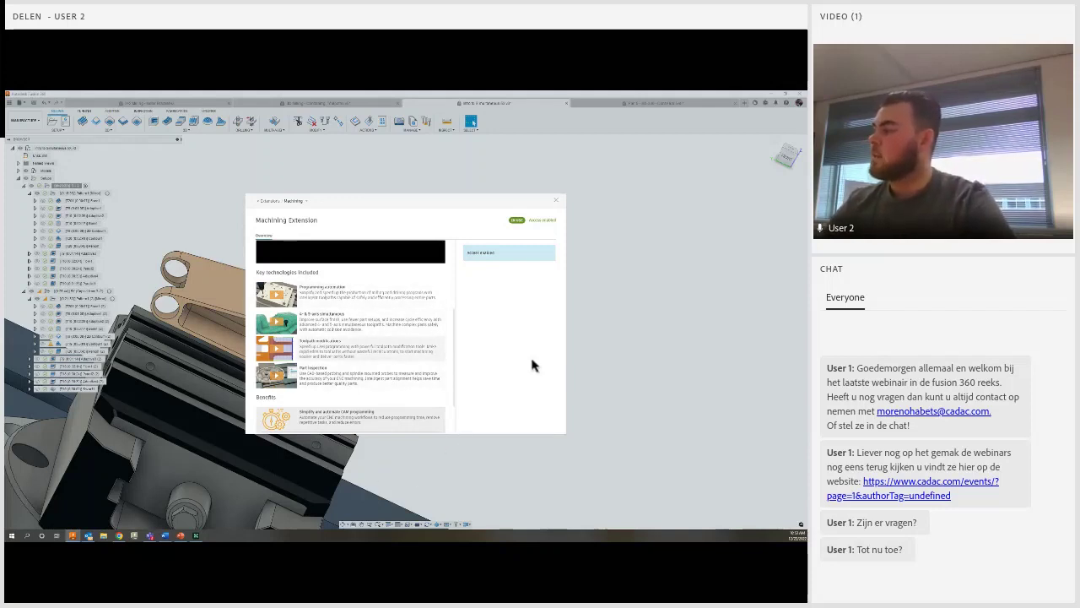
left_click(556, 200)
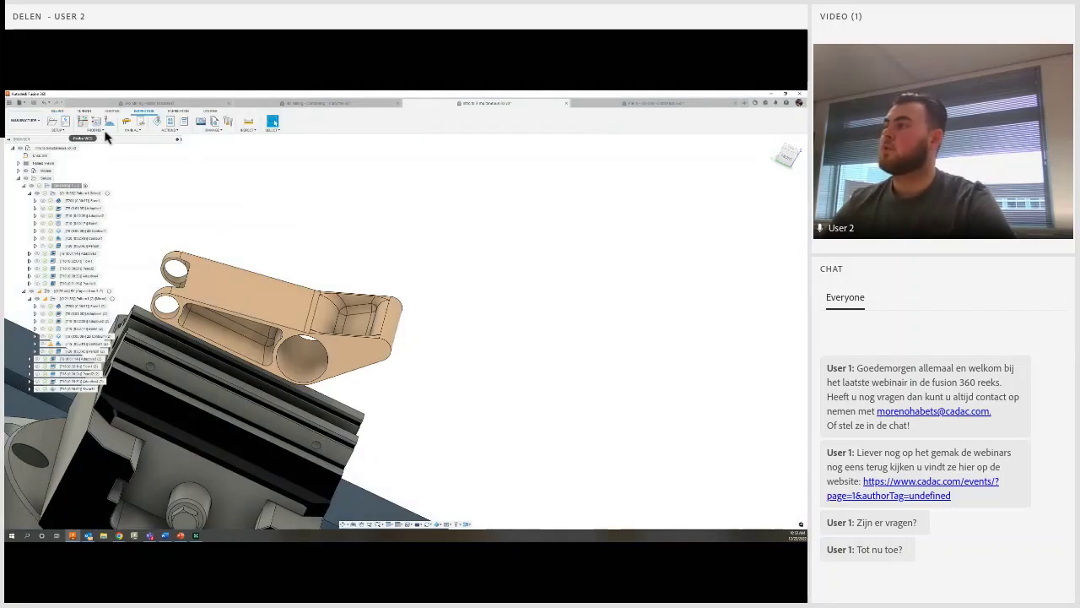
mouse_move(200, 120)
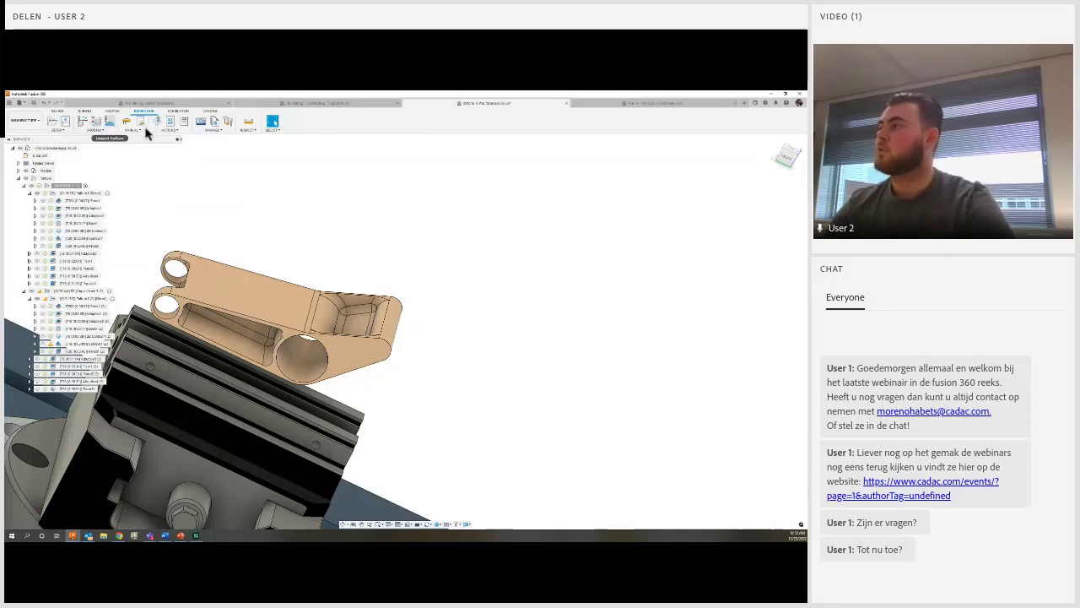
- Open the rotary-table block document and select its toolpath operation
left_click(201, 123)
mouse_move(193, 210)
middle_mouse_down("shift")
mouse_move(289, 369)
mouse_move(216, 285)
middle_mouse_up("shift")
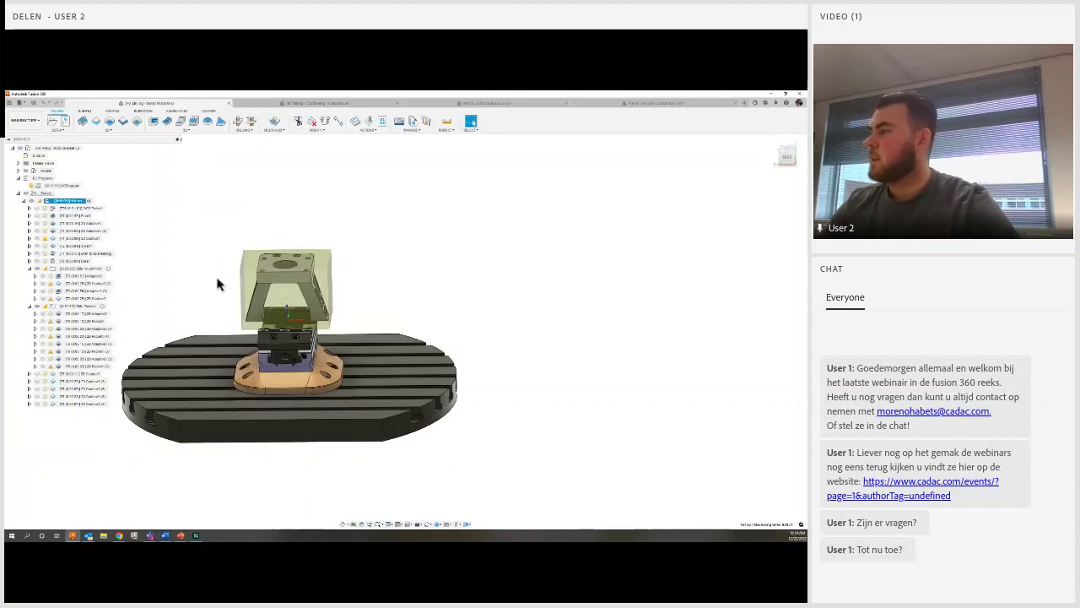
left_click(80, 207)
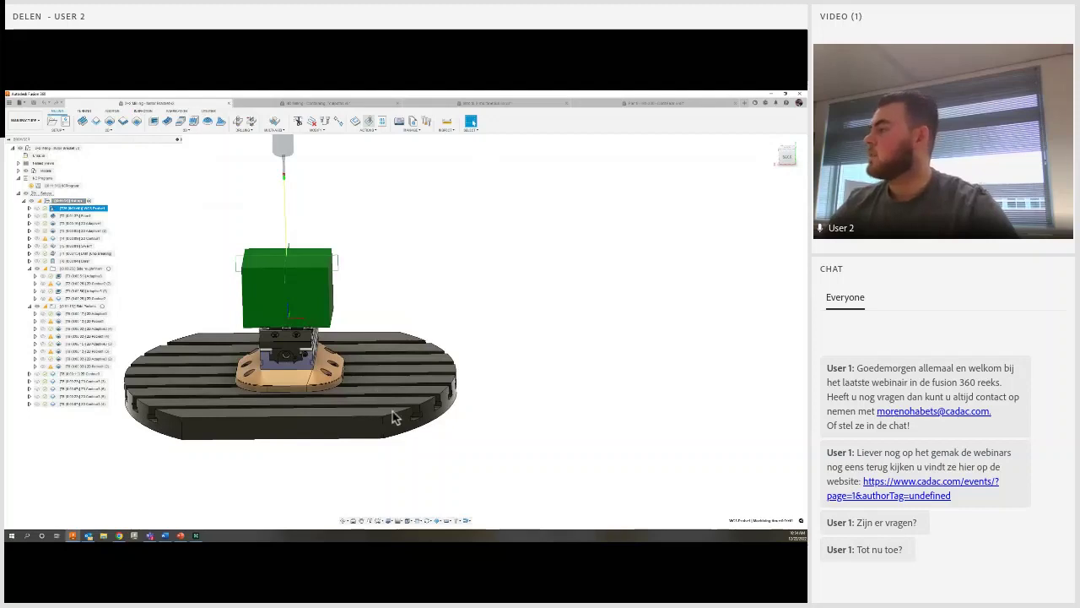
- Play the toolpath simulation on the rotary table setup, then close it
middle_click_drag(393, 415, 388, 410, "shift")
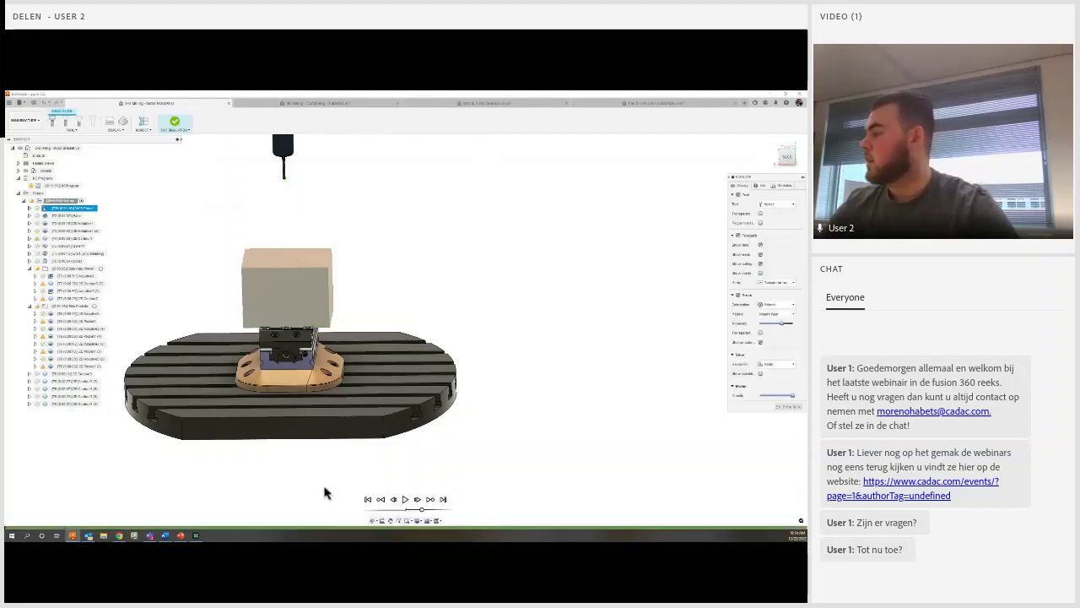
scroll(455, 441, "up", 3)
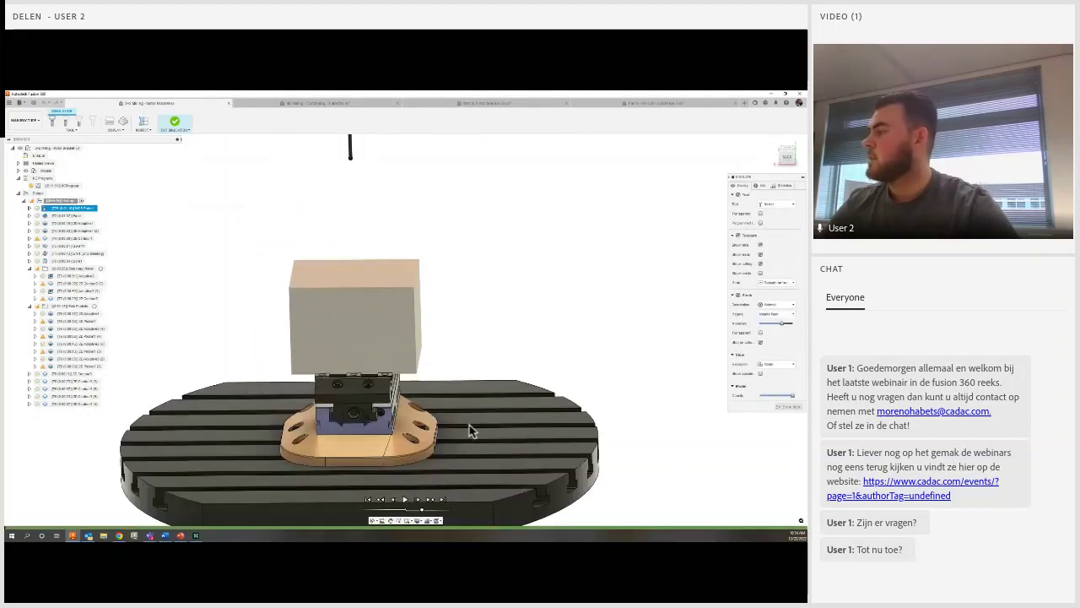
scroll(469, 424, "up", 2)
left_click(404, 499)
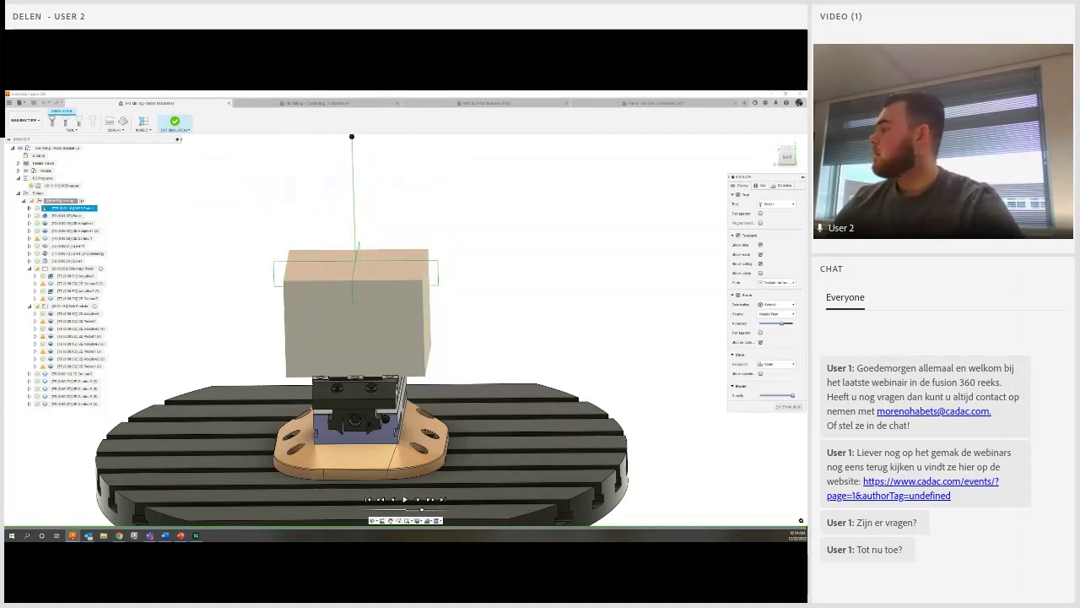
left_click(788, 406)
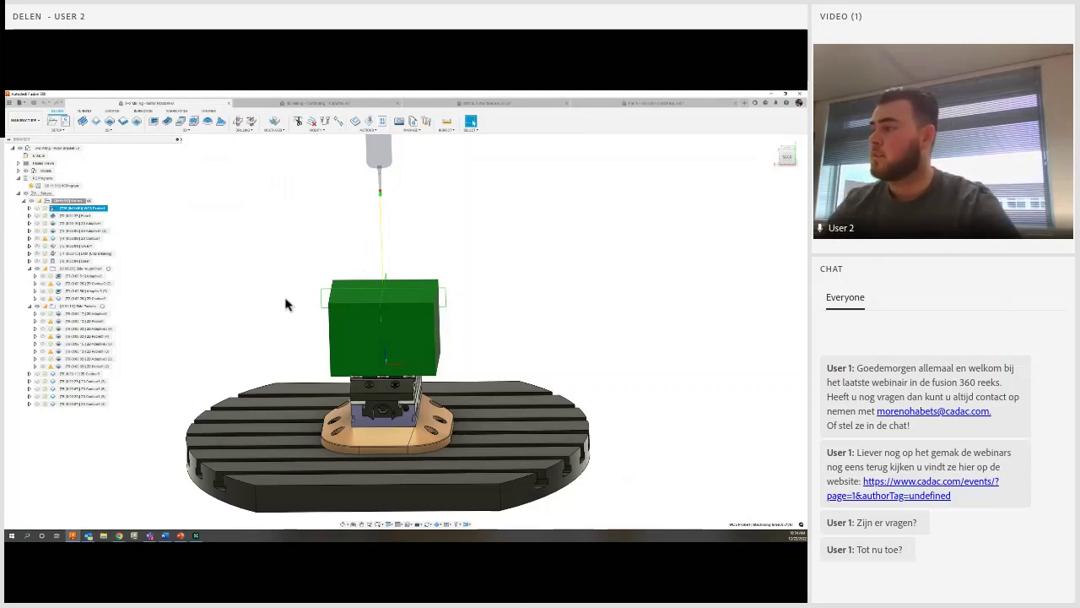
- Switch to the multi-part fixture document
left_click(367, 107)
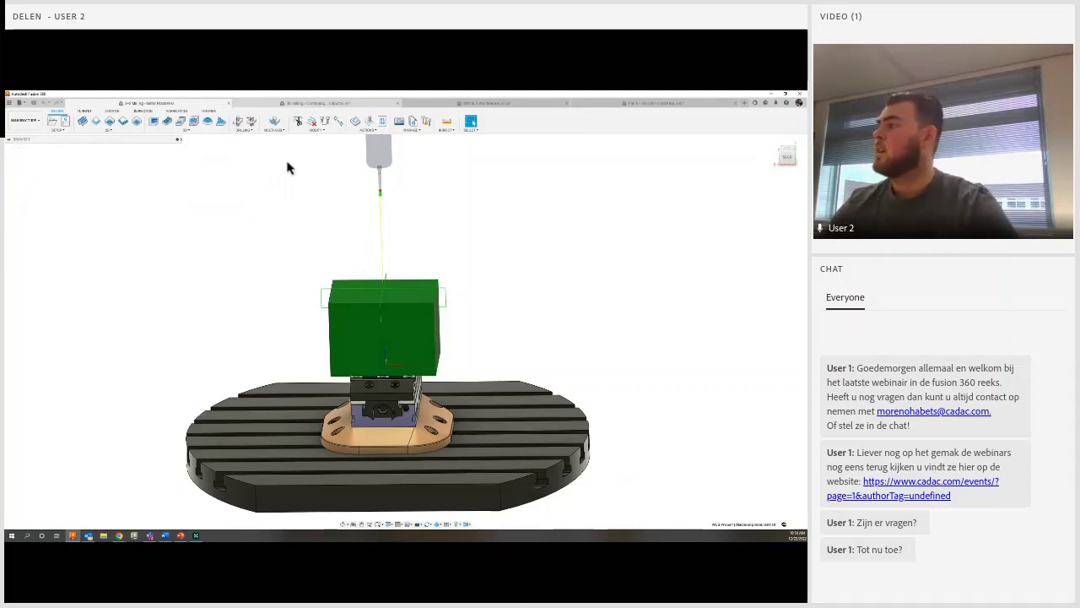